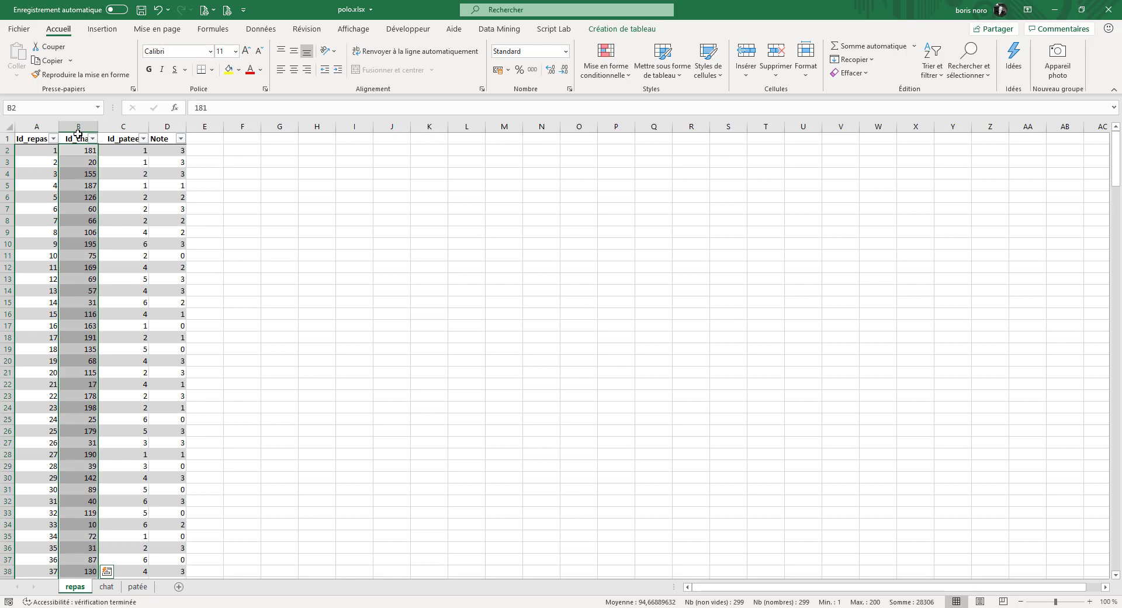
- Review the Id_patee and Note columns of the repas sheet
{"action": "left_click", "coordinate": [121, 132]}
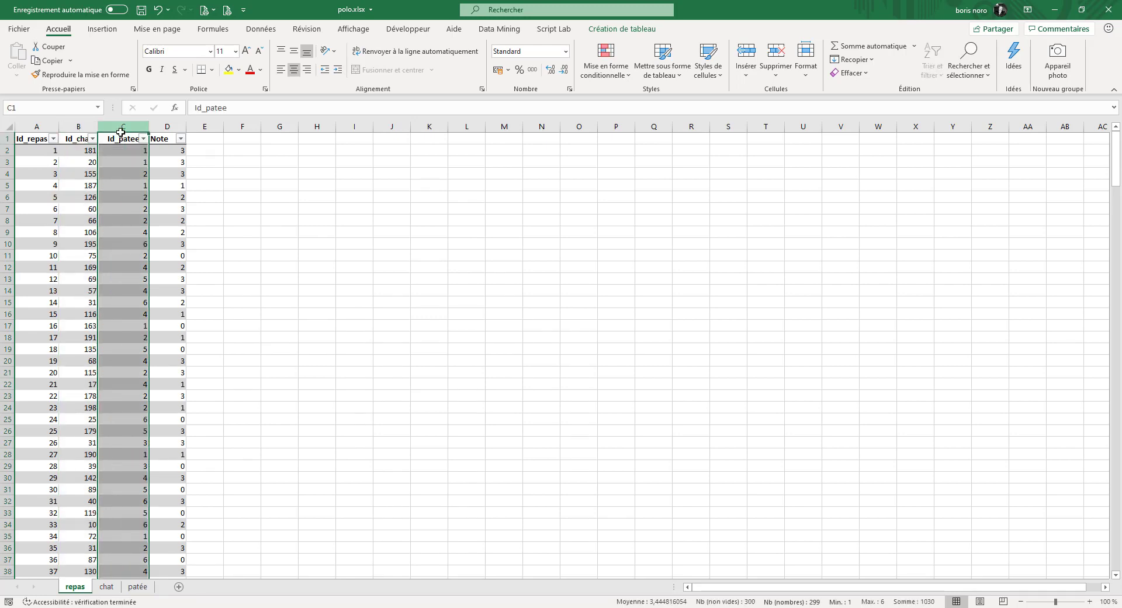
{"action": "left_click", "coordinate": [166, 132]}
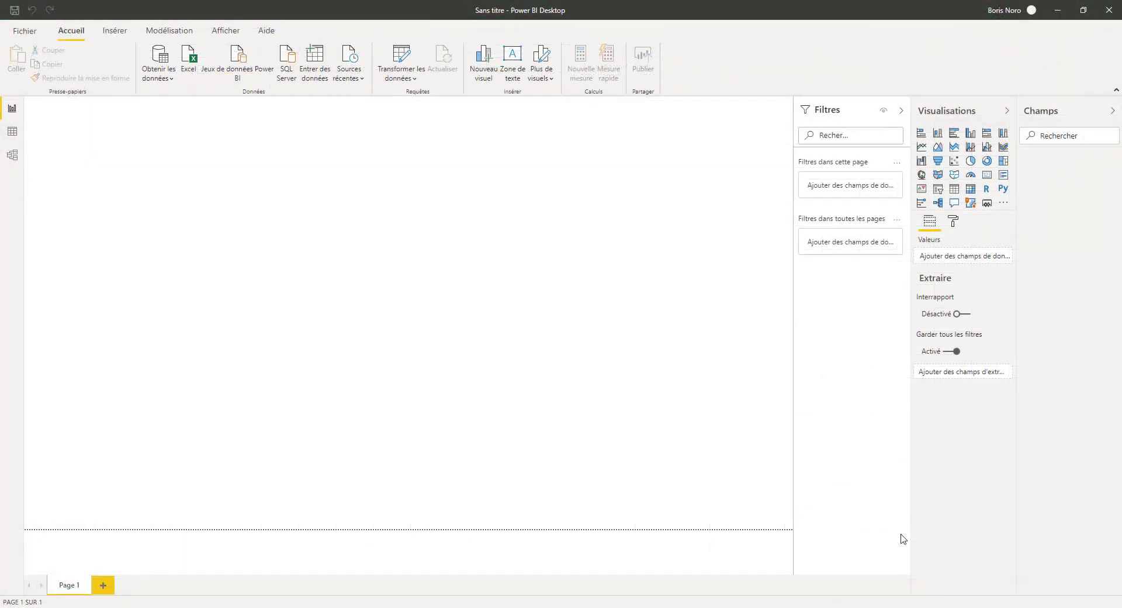
- In Power BI Desktop, load the T_chat, T_patee and T_repas tables from the Excel workbook polo.xlsx
{"action": "left_click", "coordinate": [190, 72]}
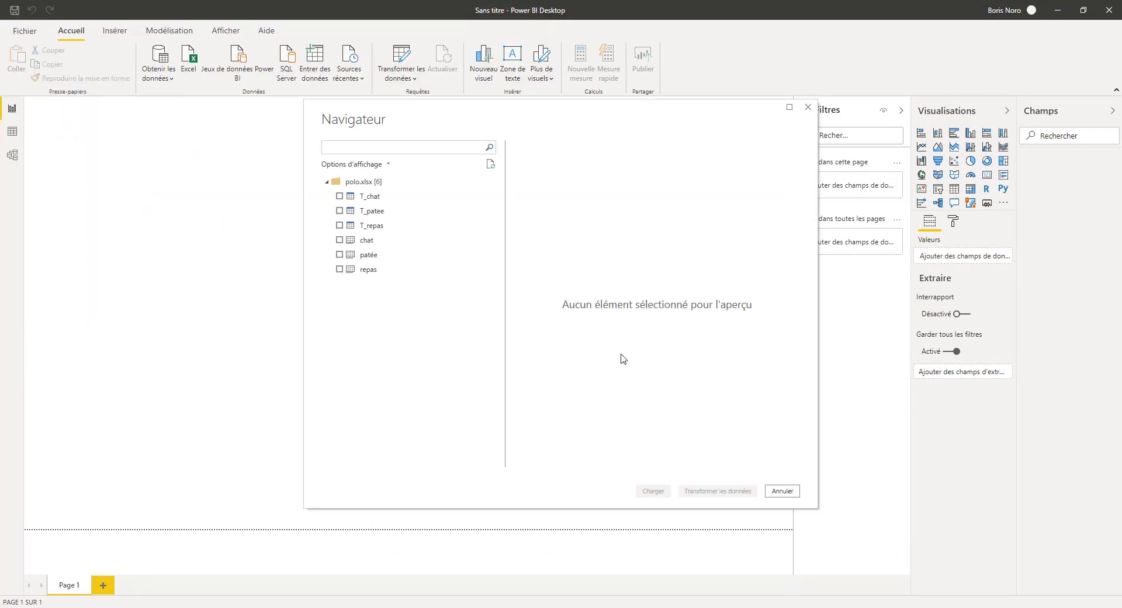
{"action": "left_click", "coordinate": [339, 197]}
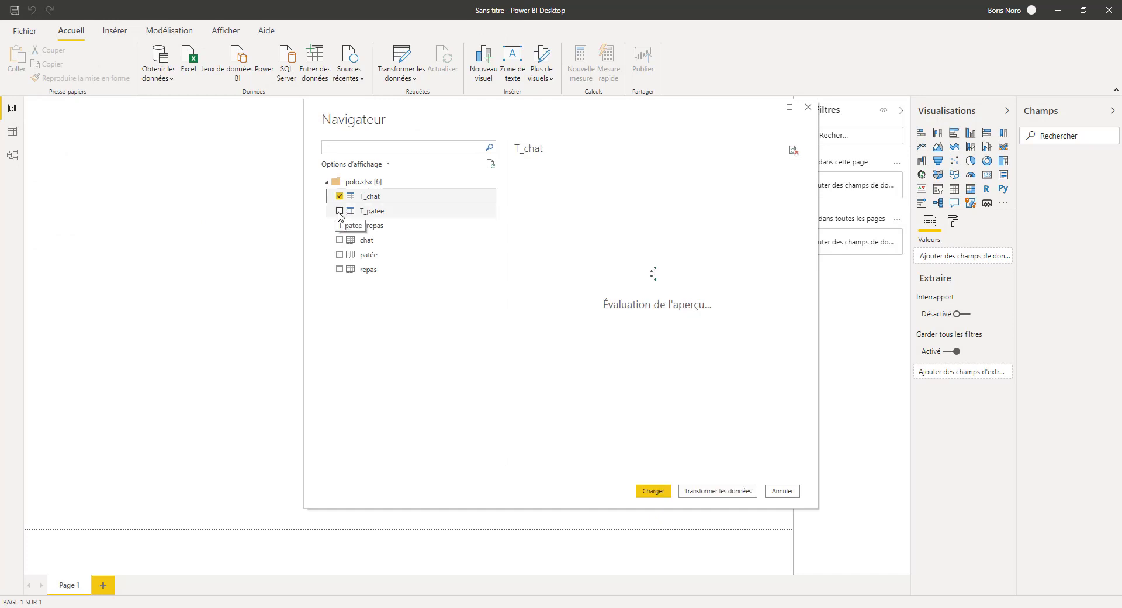
{"action": "left_click", "coordinate": [340, 211]}
{"action": "left_click", "coordinate": [339, 225]}
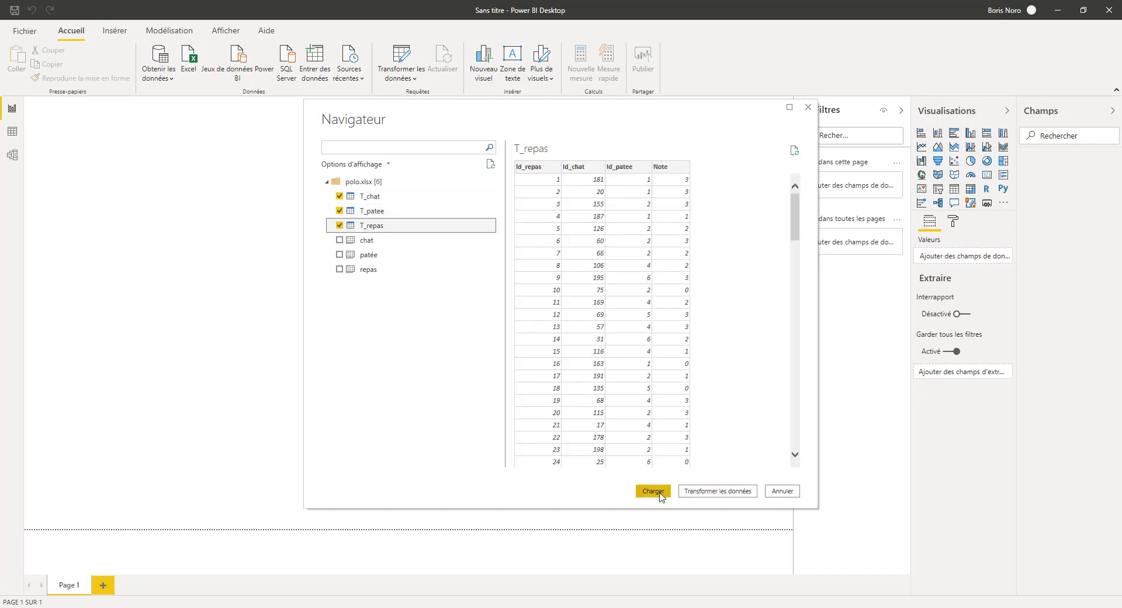
{"action": "left_click", "coordinate": [653, 492]}
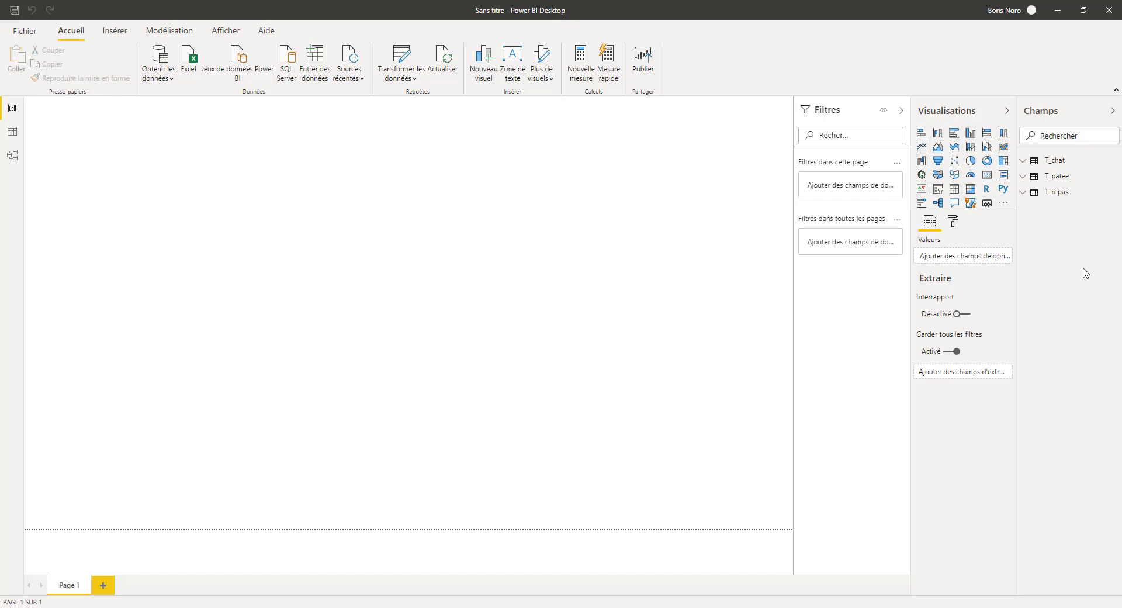
- Create a relationship between ID_patée in T_patee and Id_patee in T_repas, and return to the report page
{"action": "left_click", "coordinate": [12, 155]}
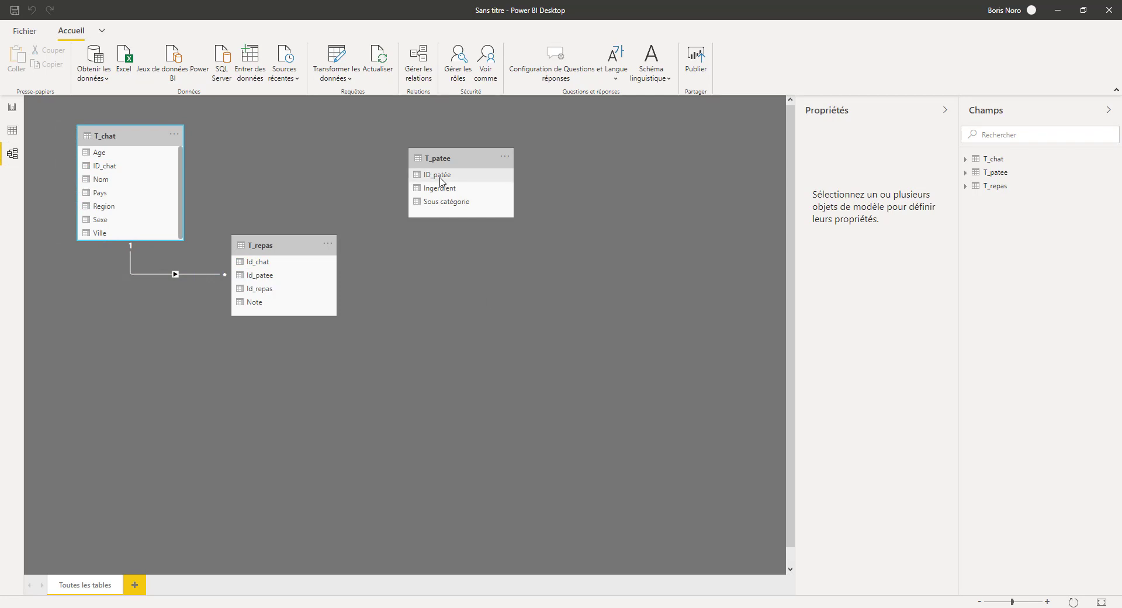
{"action": "left_click_drag", "start_coordinate": [440, 182], "coordinate": [272, 275]}
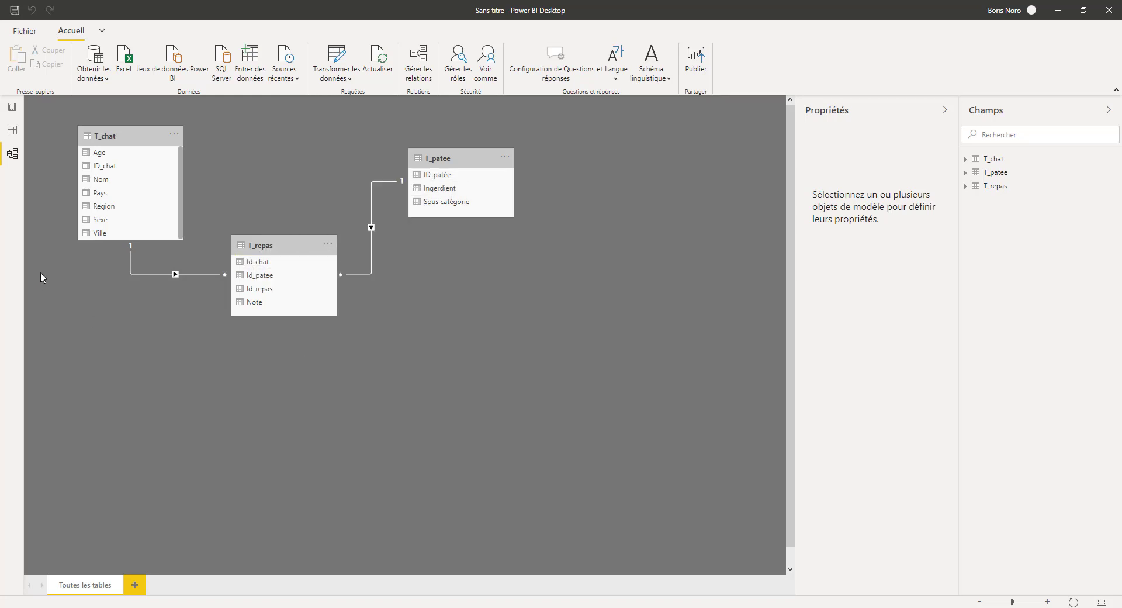
{"action": "left_click", "coordinate": [12, 107]}
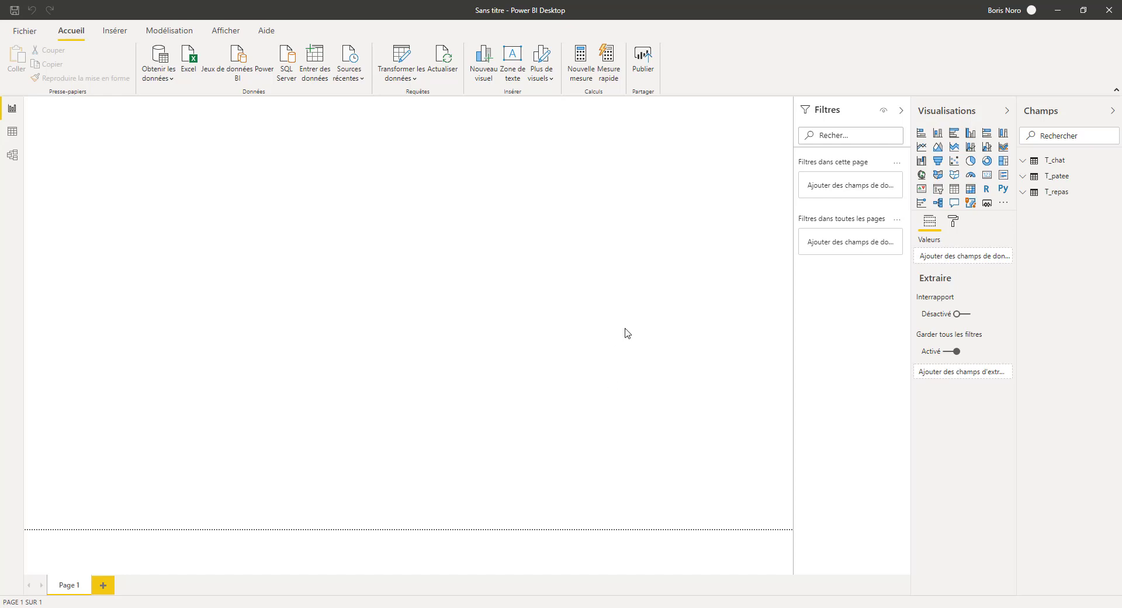
- Create a measure in T_repas with the formula note moyenne repas = AVERAGE(T_repas[Note])
{"action": "left_click", "coordinate": [1053, 199]}
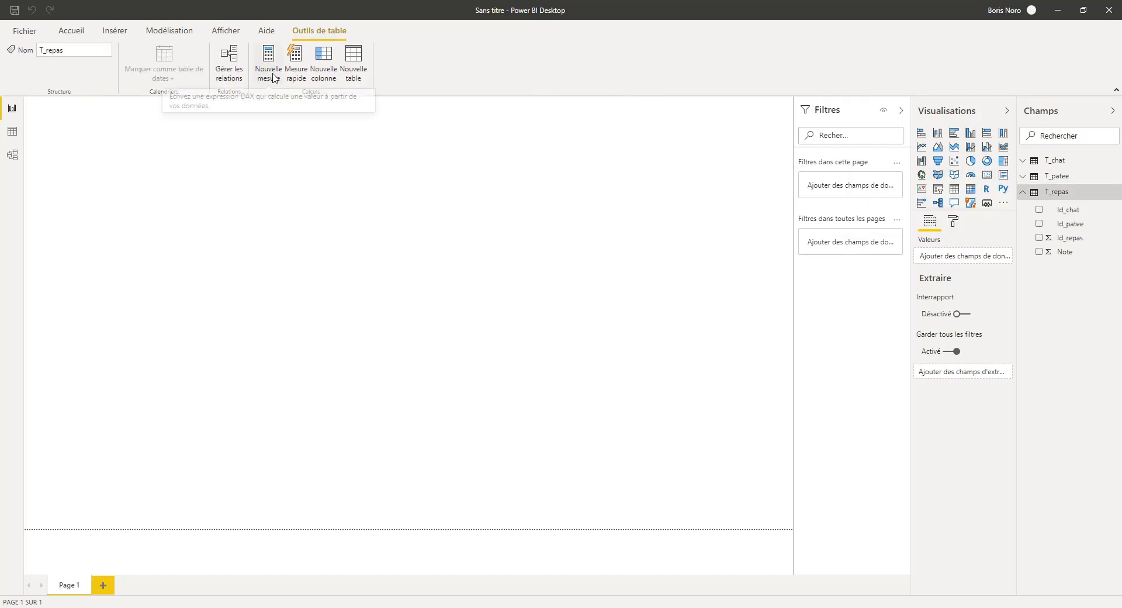
{"action": "left_click", "coordinate": [275, 73]}
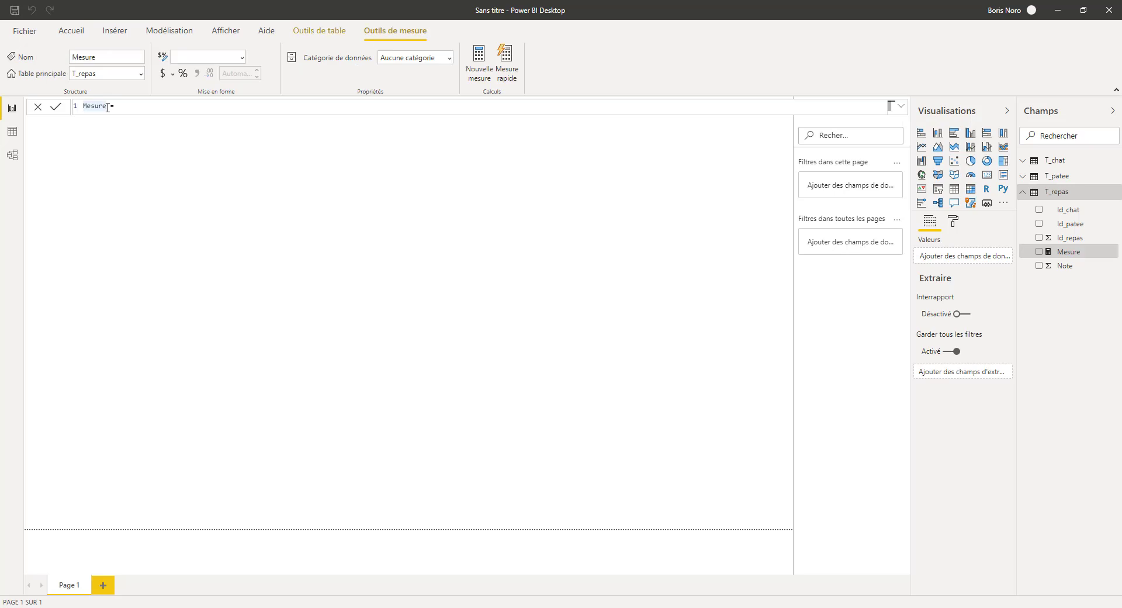
{"action": "type", "text": "note moyenne repas"}
{"action": "left_click", "coordinate": [167, 107]}
{"action": "type", "text": "AVERAGE("}
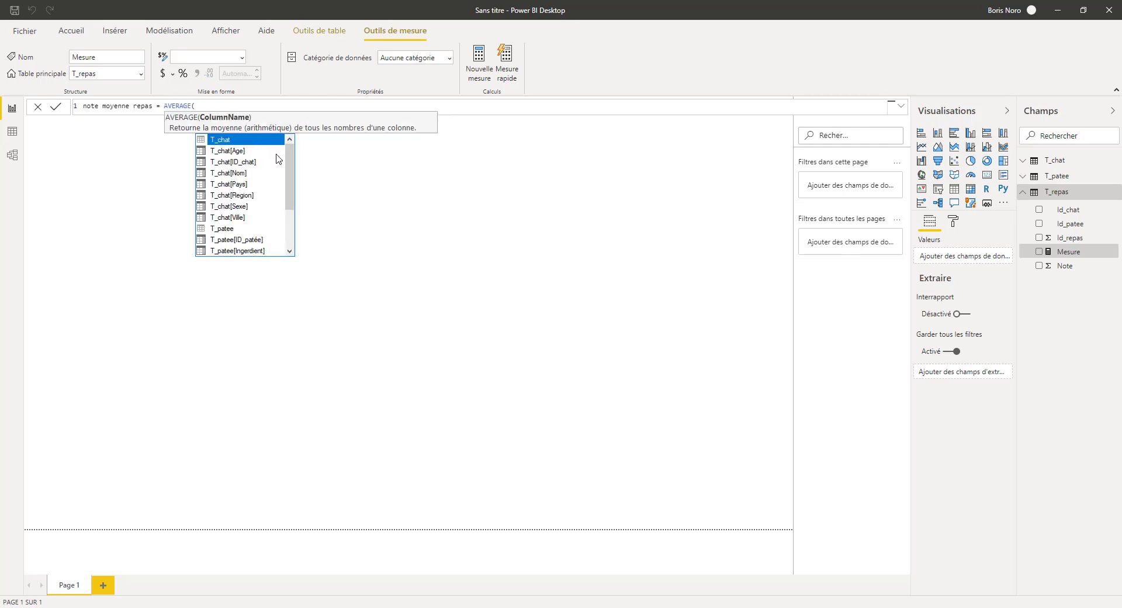
{"action": "scroll", "coordinate": [293, 198], "scroll_direction": "down", "scroll_amount": 1}
{"action": "scroll", "coordinate": [291, 210], "scroll_direction": "down", "scroll_amount": 3}
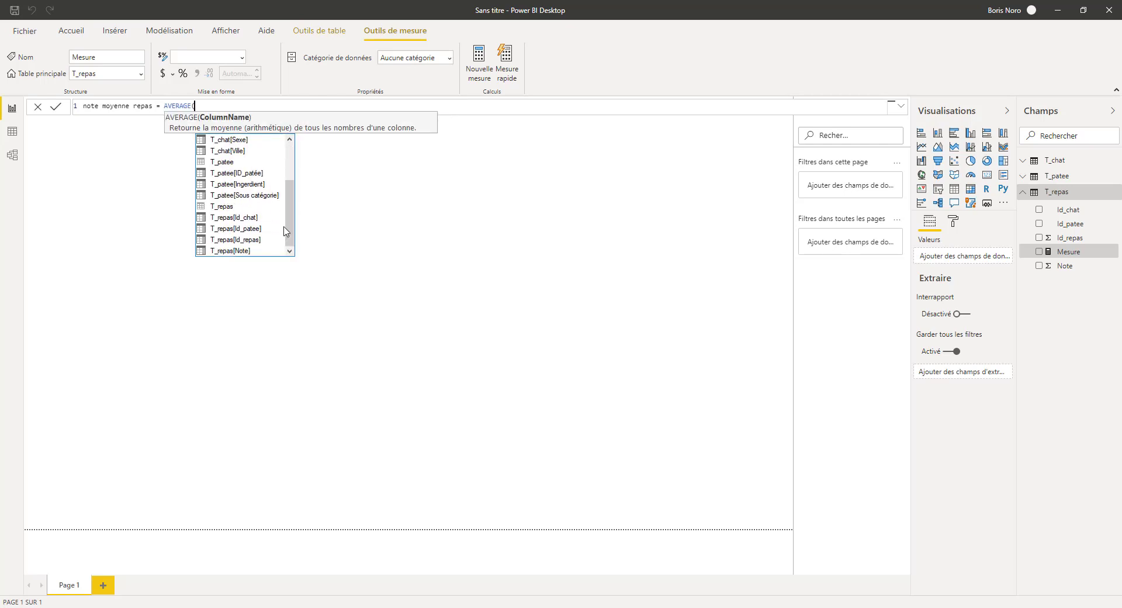
{"action": "left_click", "coordinate": [242, 251]}
{"action": "key", "text": "Return"}
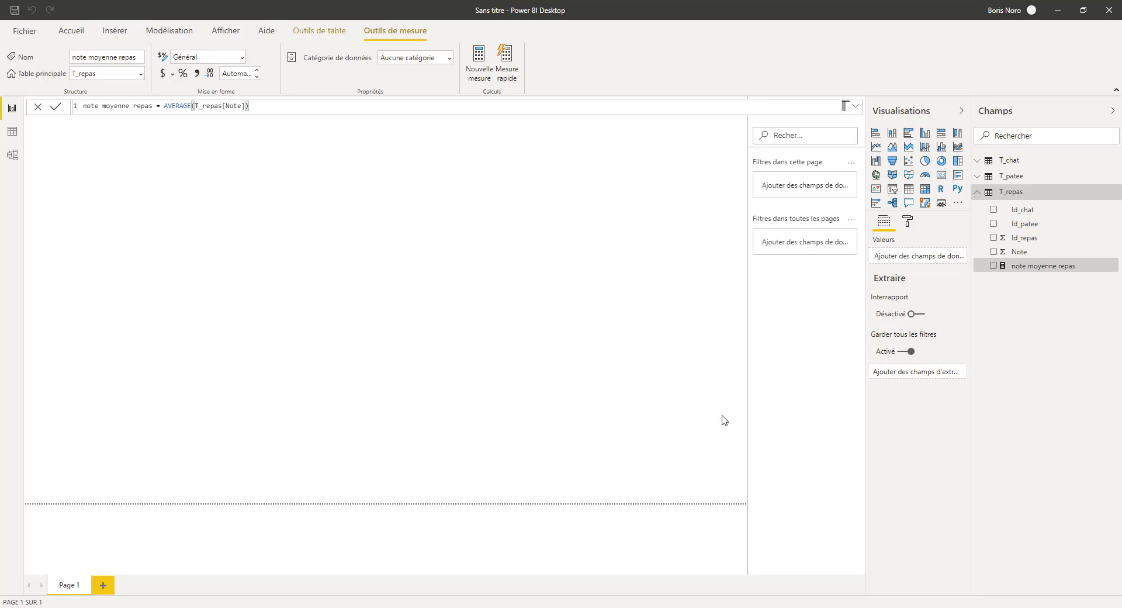
- Insert a clustered bar chart of note moyenne repas by Sous catégorie and compare its two bars
{"action": "left_click", "coordinate": [909, 132]}
{"action": "left_click", "coordinate": [978, 176]}
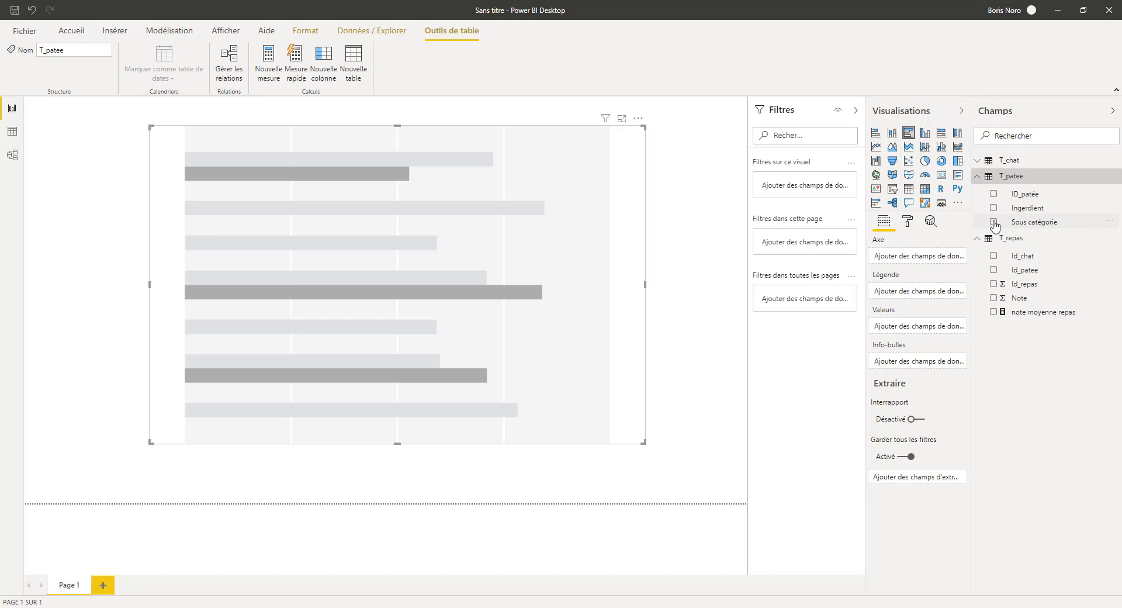
{"action": "left_click", "coordinate": [993, 222]}
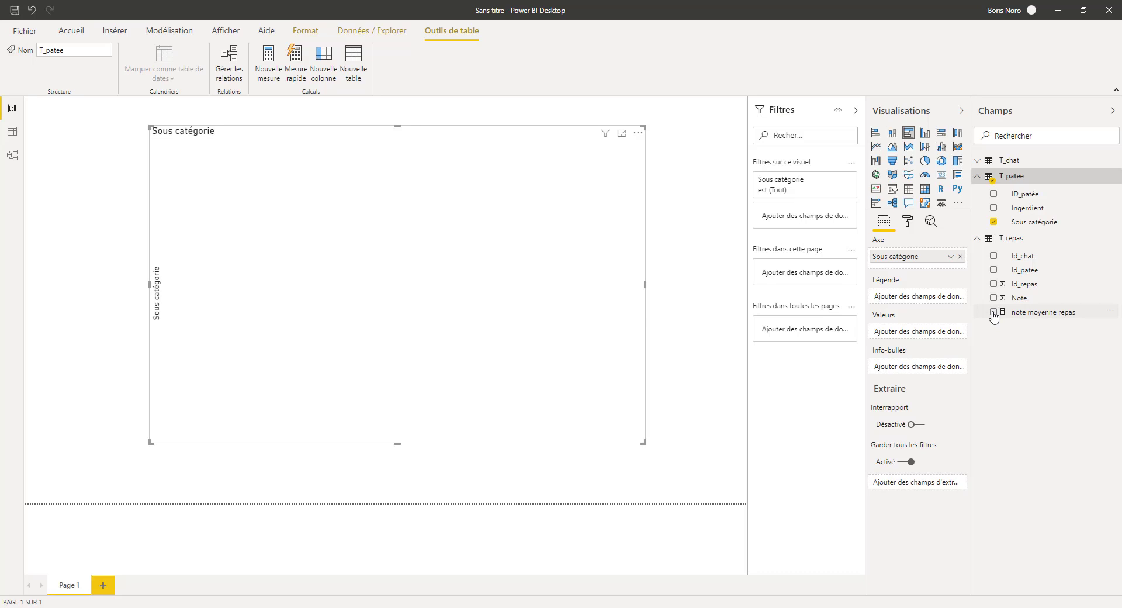
{"action": "left_click", "coordinate": [993, 312]}
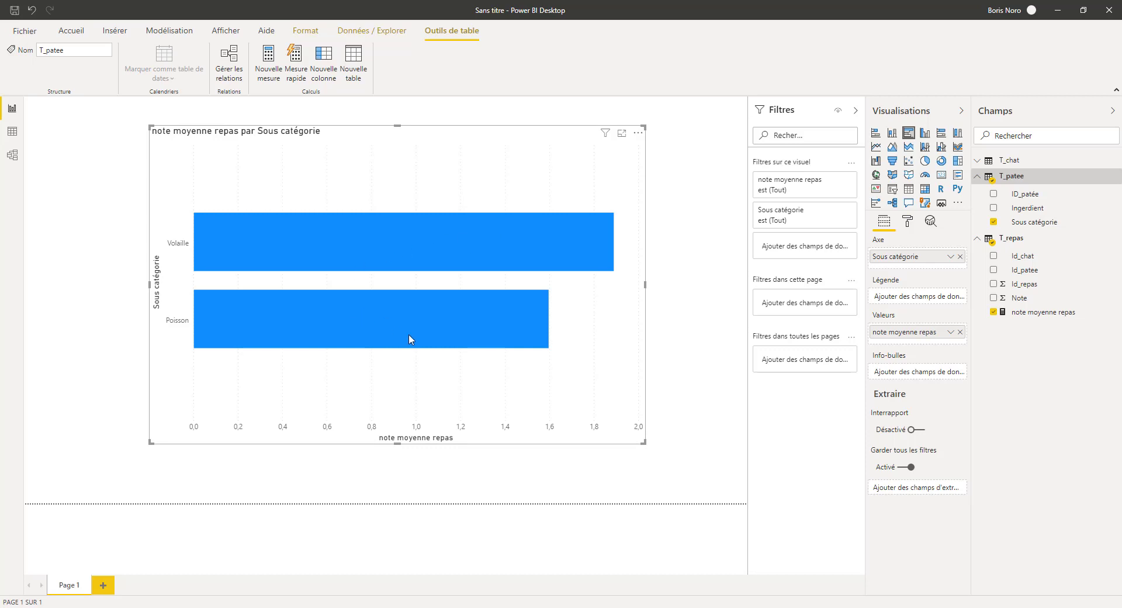
{"action": "mouse_move", "coordinate": [601, 243]}
{"action": "mouse_move", "coordinate": [518, 328]}
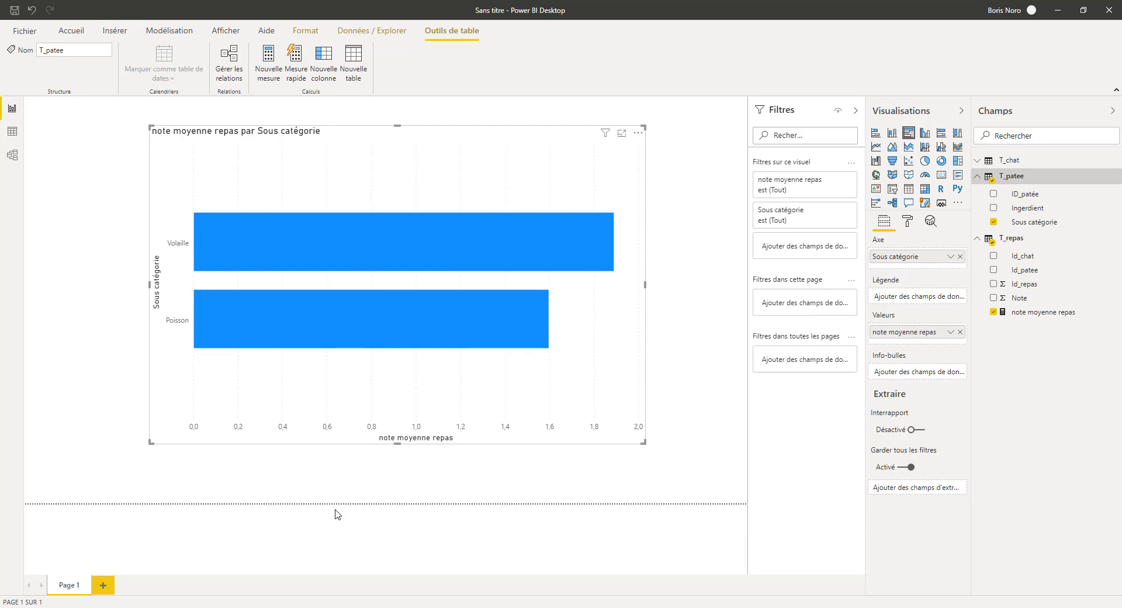
- Add a second report page, collapse the filters area and place an empty scatter chart on the page
{"action": "left_click", "coordinate": [103, 584]}
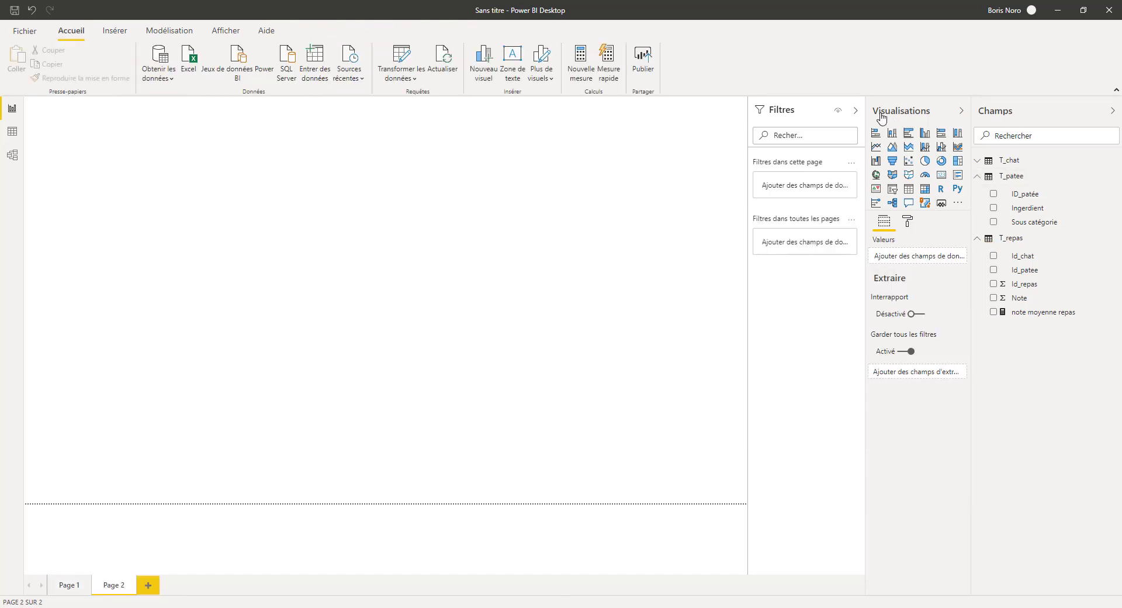
{"action": "left_click", "coordinate": [855, 110]}
{"action": "left_click", "coordinate": [909, 160]}
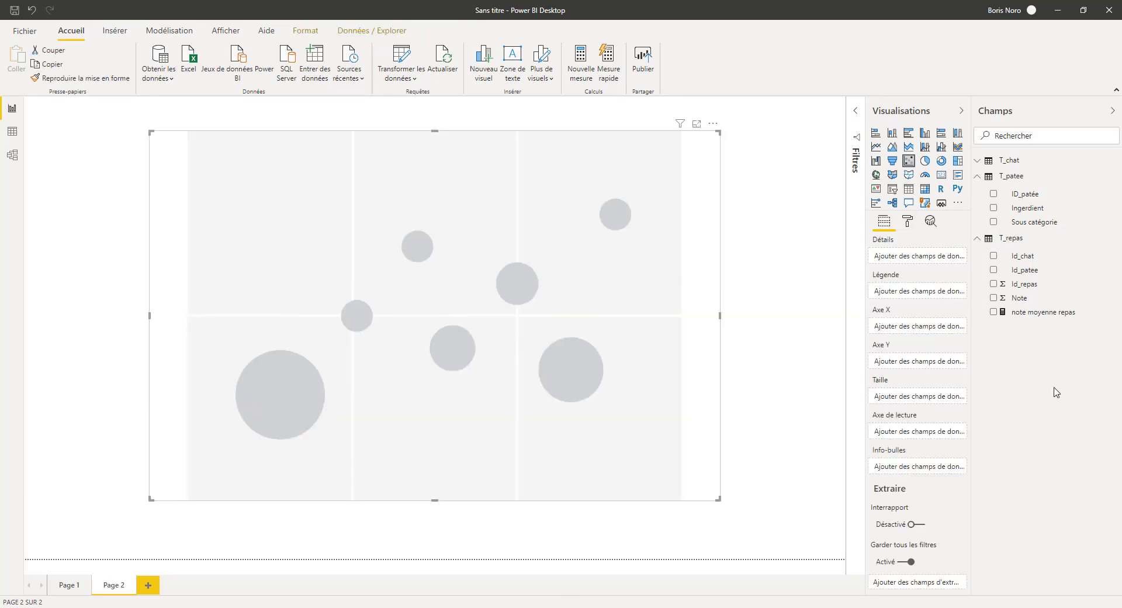
- Plot Age on the scatter chart's X axis and unsummarized Note on its Y axis, with Sous catégorie as the legend
{"action": "left_click", "coordinate": [979, 162]}
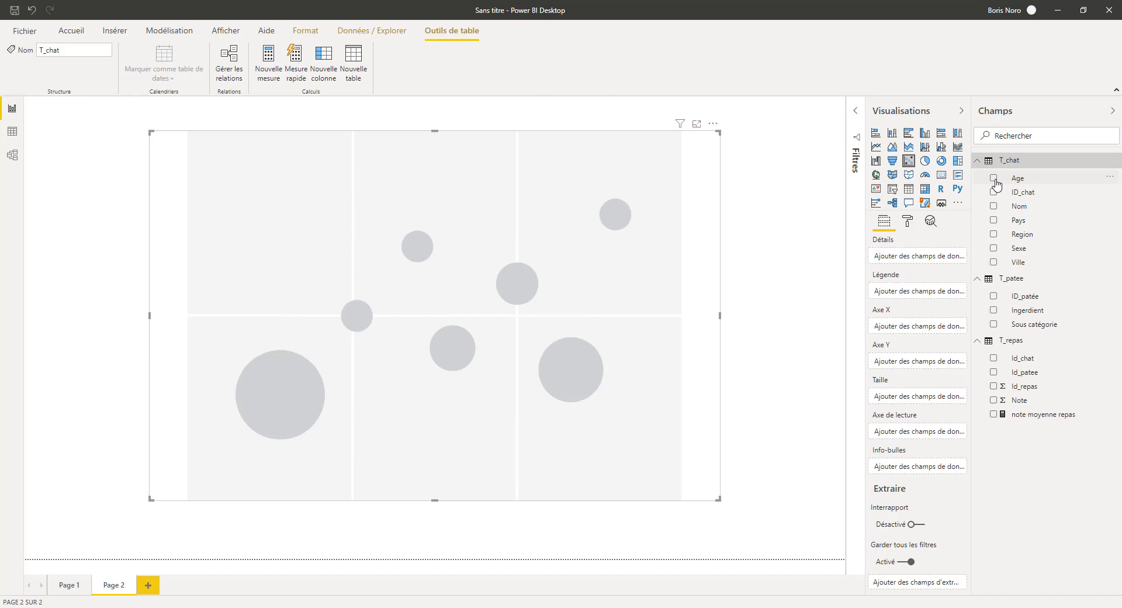
{"action": "left_click", "coordinate": [994, 178]}
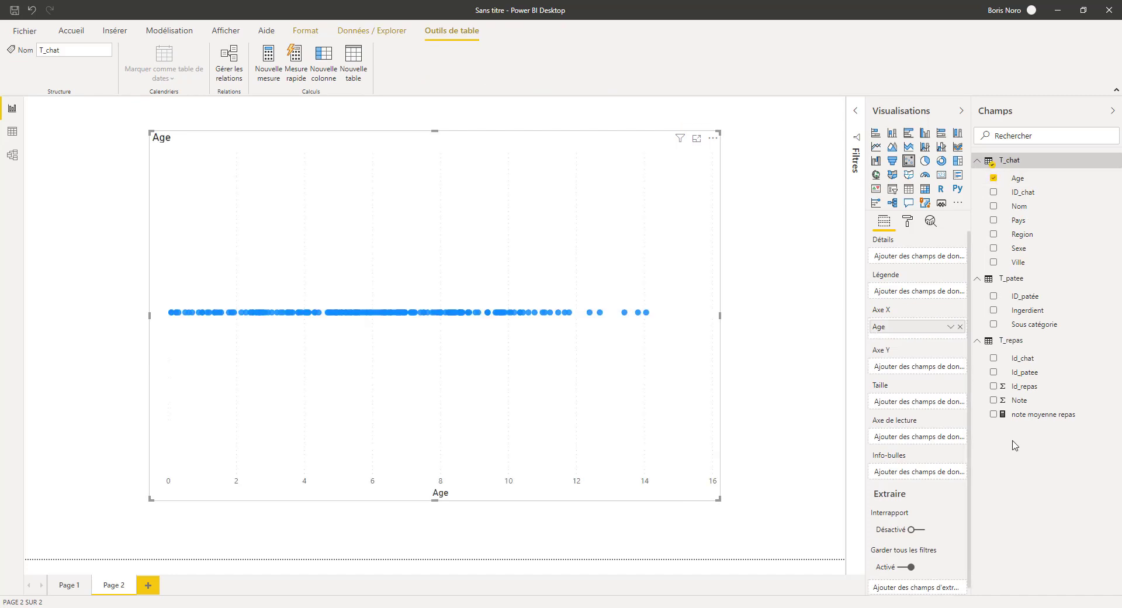
{"action": "left_click", "coordinate": [994, 401]}
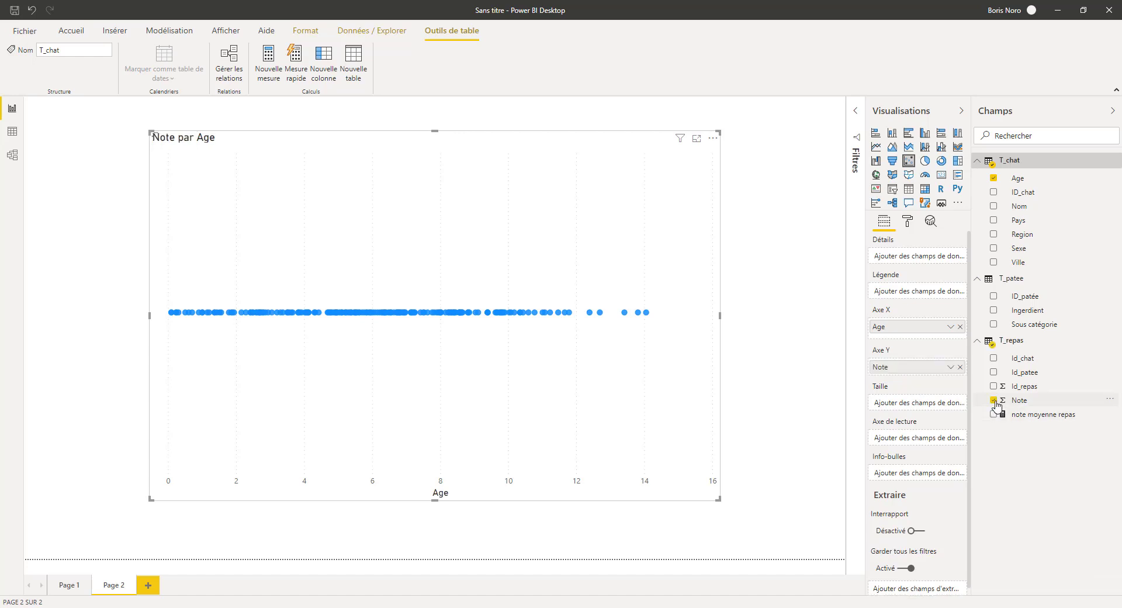
{"action": "left_click", "coordinate": [994, 324]}
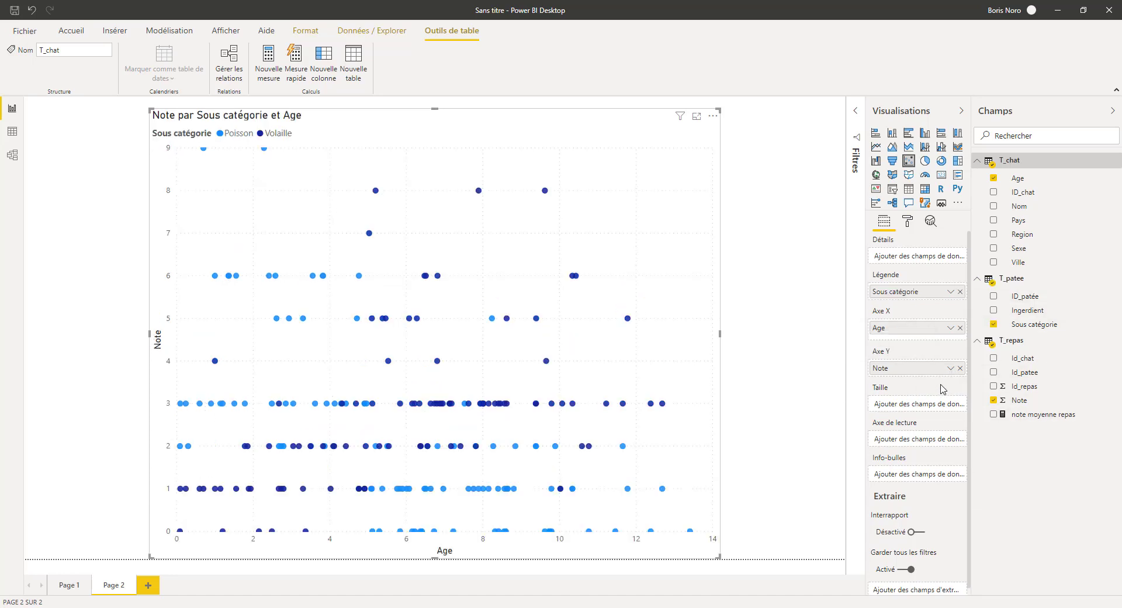
{"action": "left_click", "coordinate": [950, 368]}
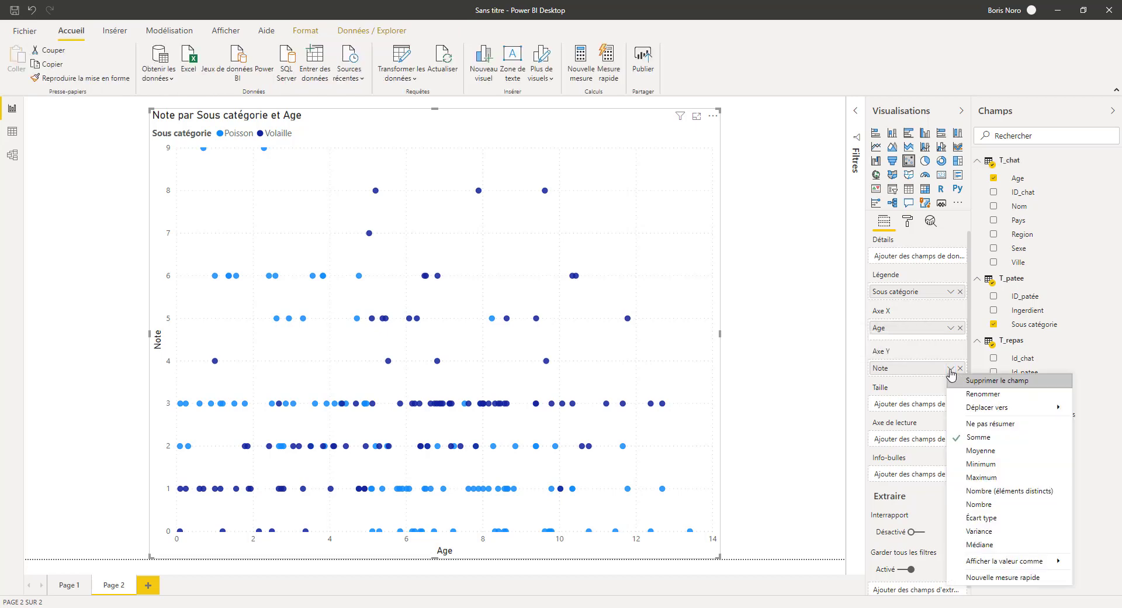
{"action": "left_click", "coordinate": [980, 427]}
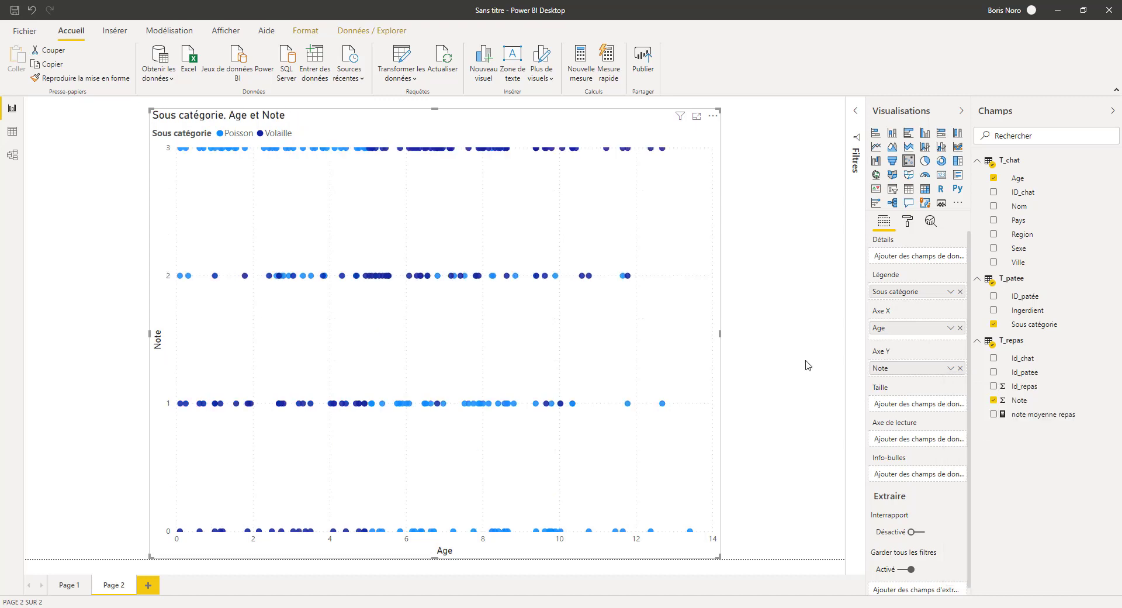
- Set the Volaille data colour to the orange theme colour and slightly narrow the scatter chart
{"action": "left_click", "coordinate": [908, 222]}
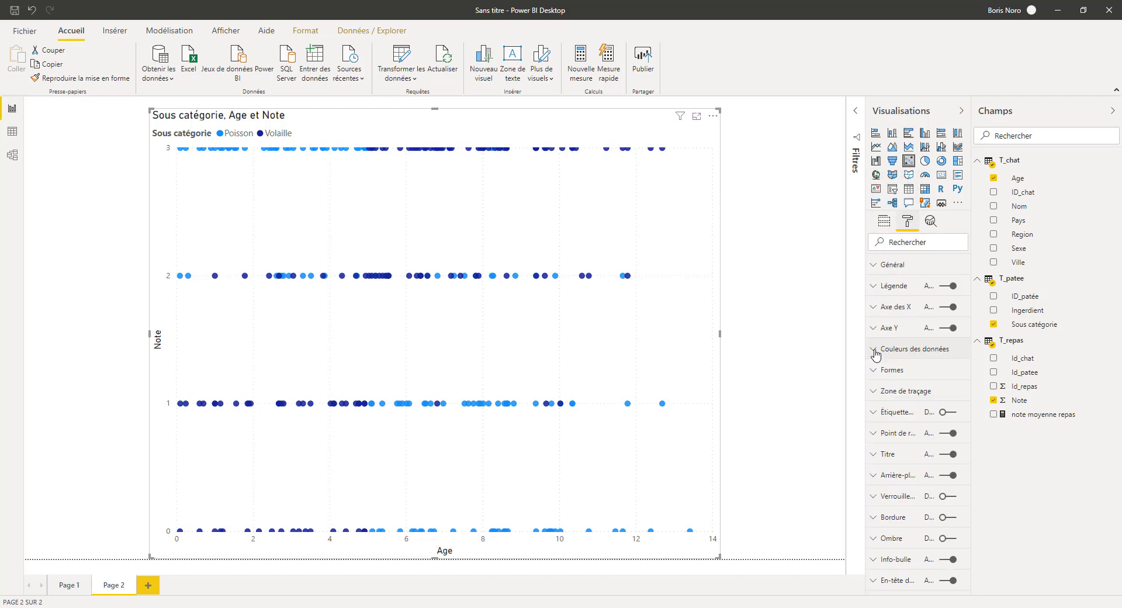
{"action": "left_click", "coordinate": [876, 351]}
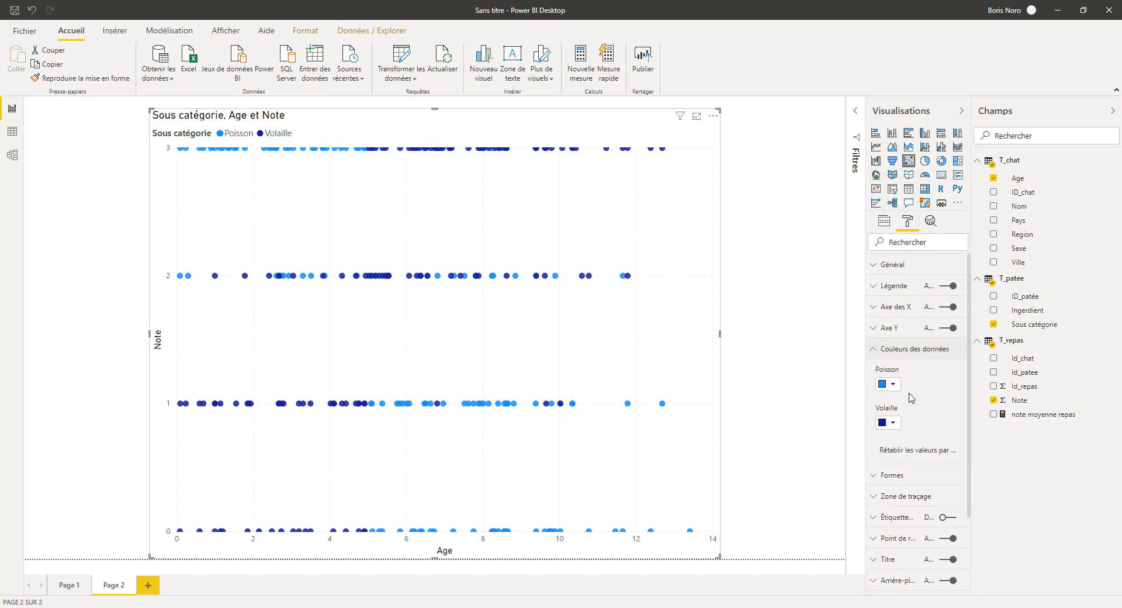
{"action": "left_click", "coordinate": [893, 424]}
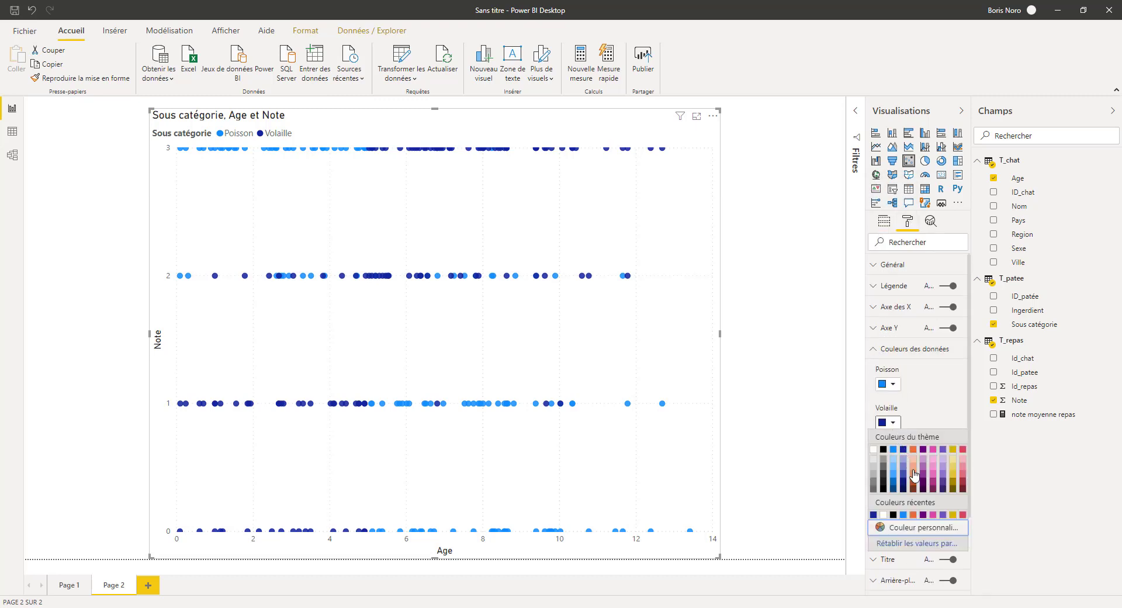
{"action": "left_click", "coordinate": [913, 450]}
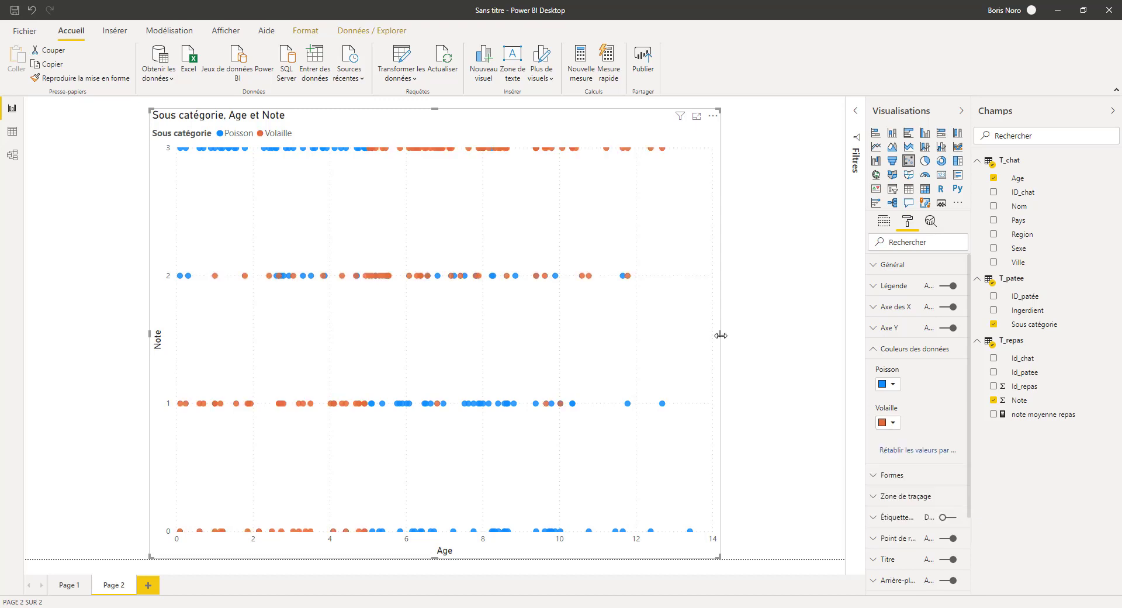
{"action": "left_click_drag", "start_coordinate": [716, 341], "coordinate": [708, 343]}
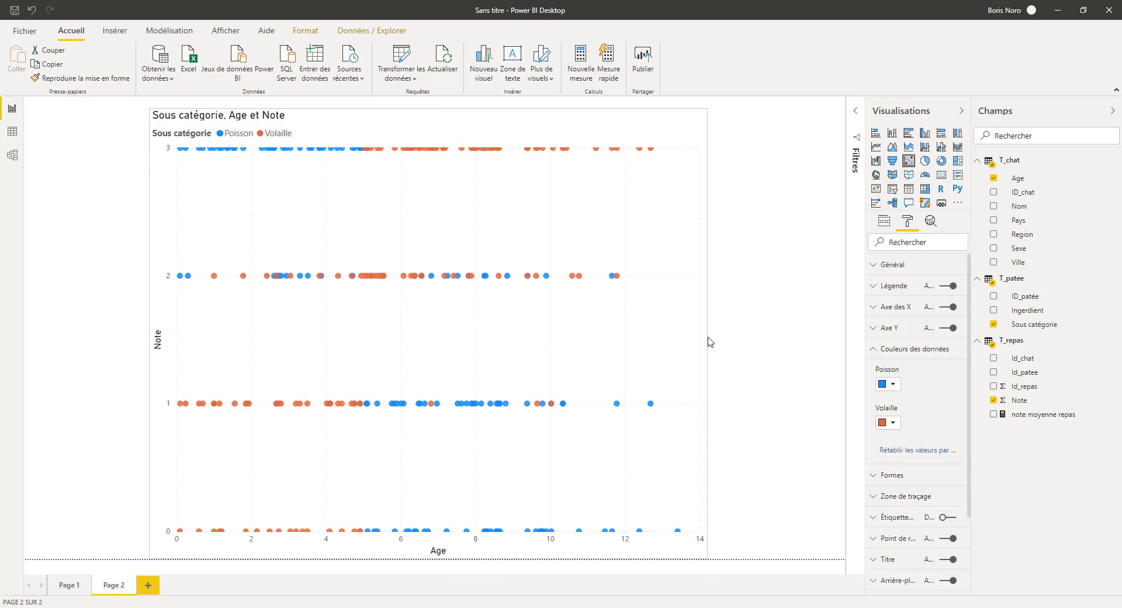
{"action": "left_click", "coordinate": [766, 432]}
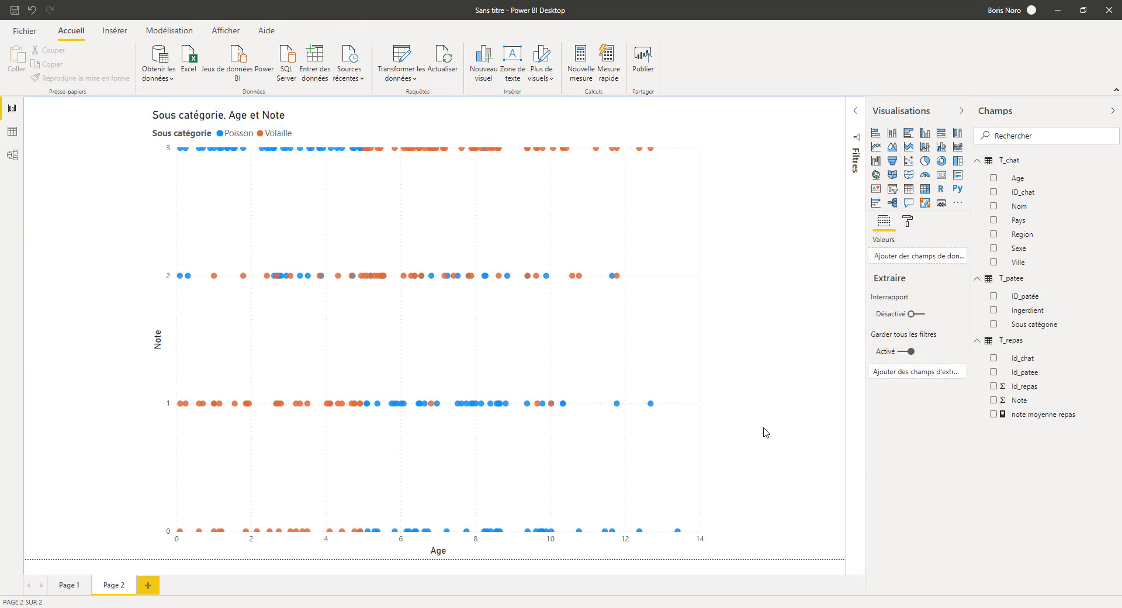
- Add a slicer on the Age field beside the scatter chart and lower its upper limit to 3,85
{"action": "left_click", "coordinate": [892, 189]}
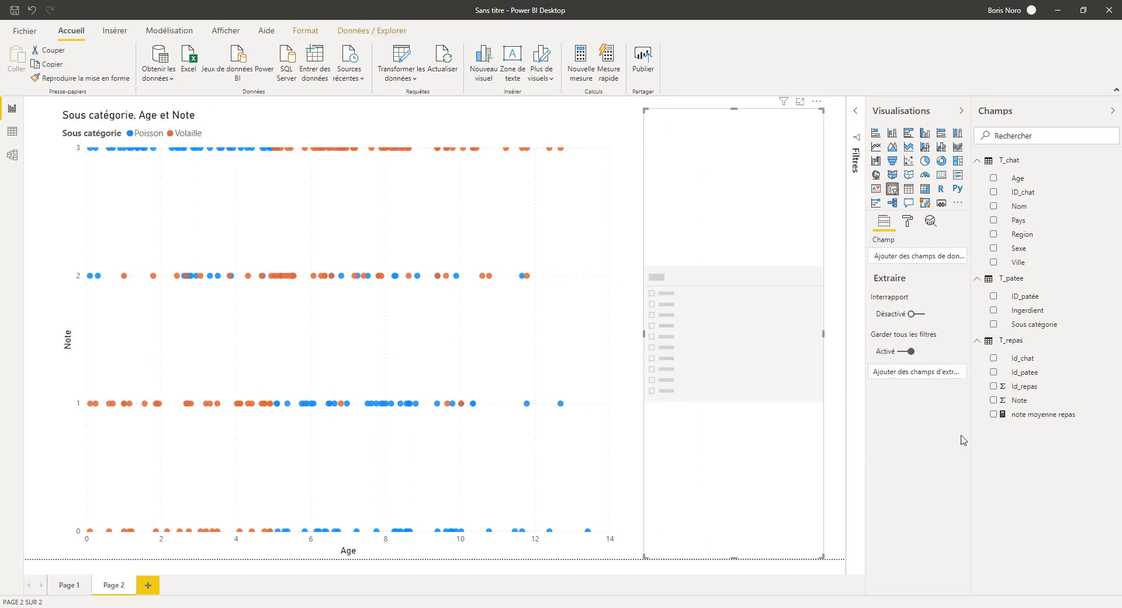
{"action": "left_click", "coordinate": [993, 178]}
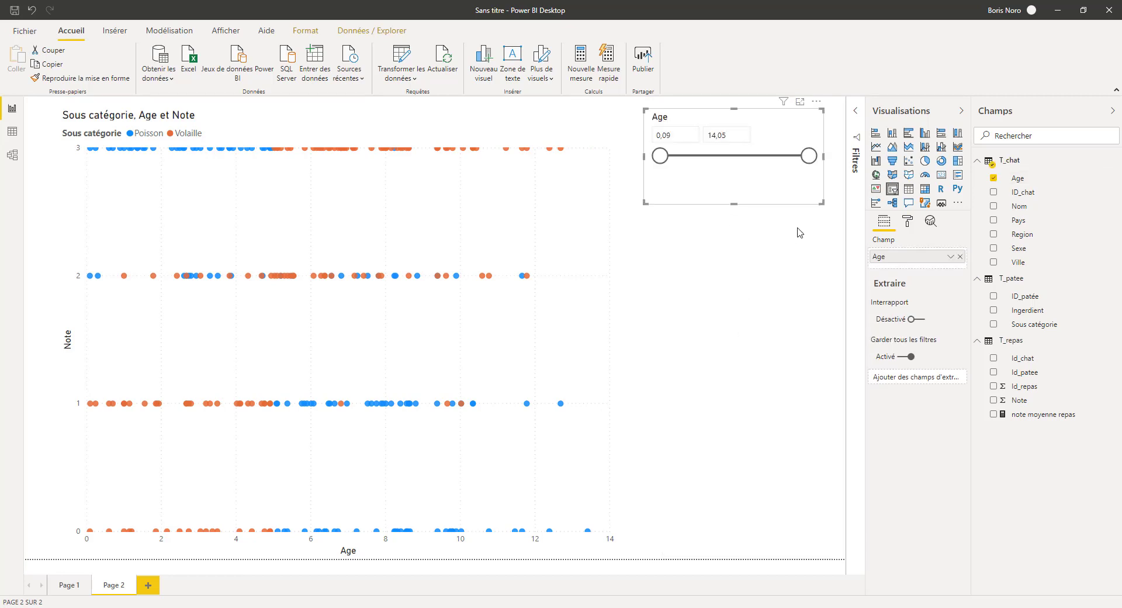
{"action": "left_click_drag", "start_coordinate": [810, 156], "coordinate": [699, 158]}
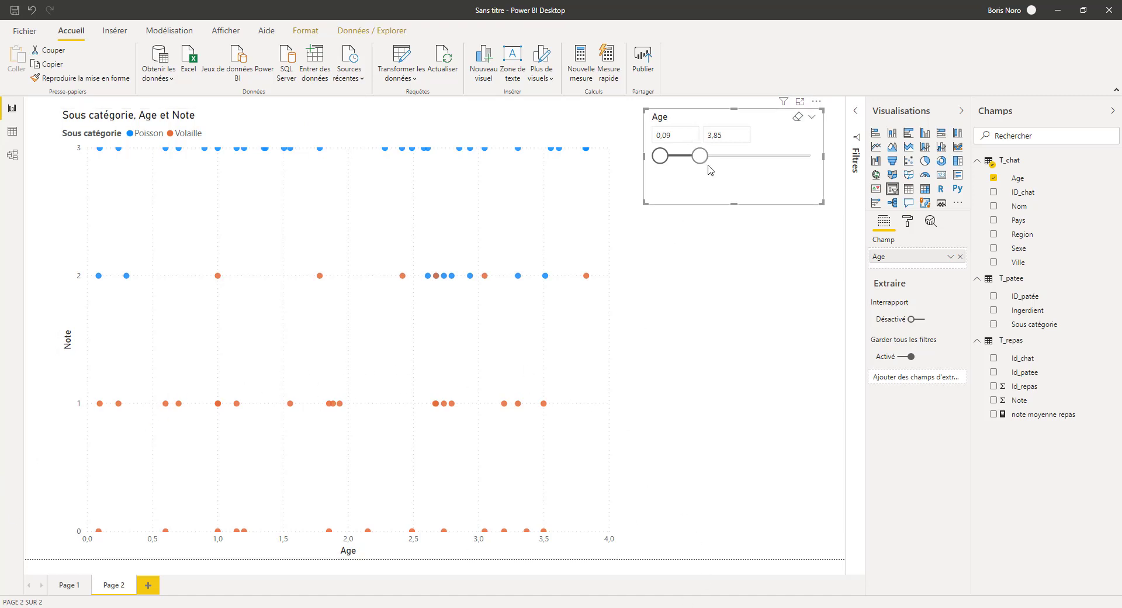
- Set the Age slicer's range to 5,90–14,05 so the scatter chart shows only the older cats
{"action": "left_click_drag", "start_coordinate": [702, 156], "coordinate": [808, 157]}
{"action": "left_click_drag", "start_coordinate": [659, 156], "coordinate": [725, 164]}
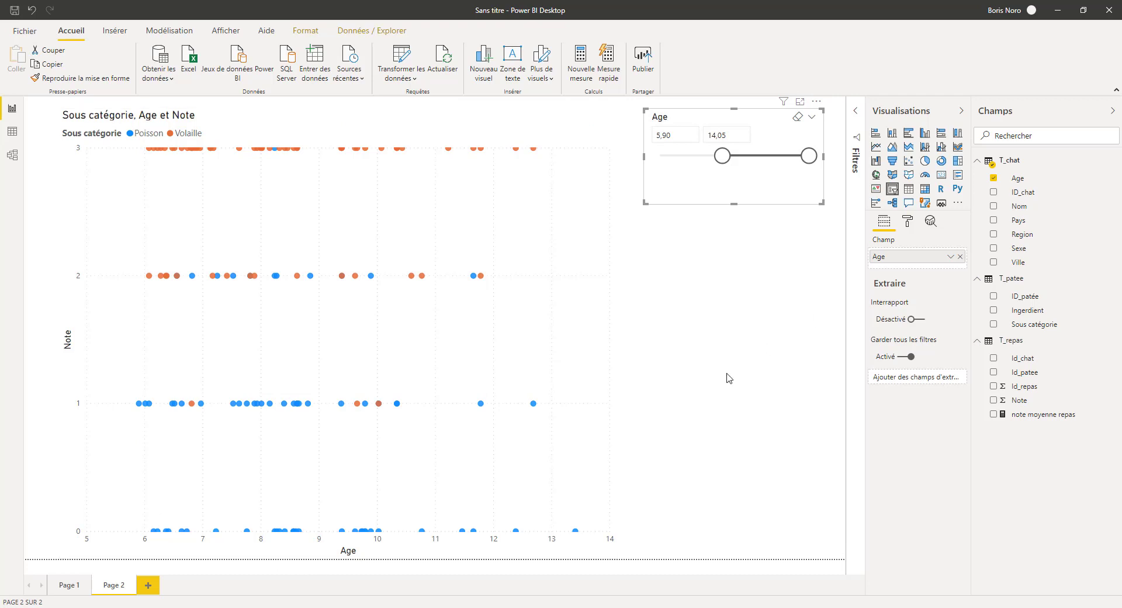
- Add a third report page with a line chart of note moyenne repas by Age, using Sous catégorie as the legend
{"action": "left_click", "coordinate": [149, 586]}
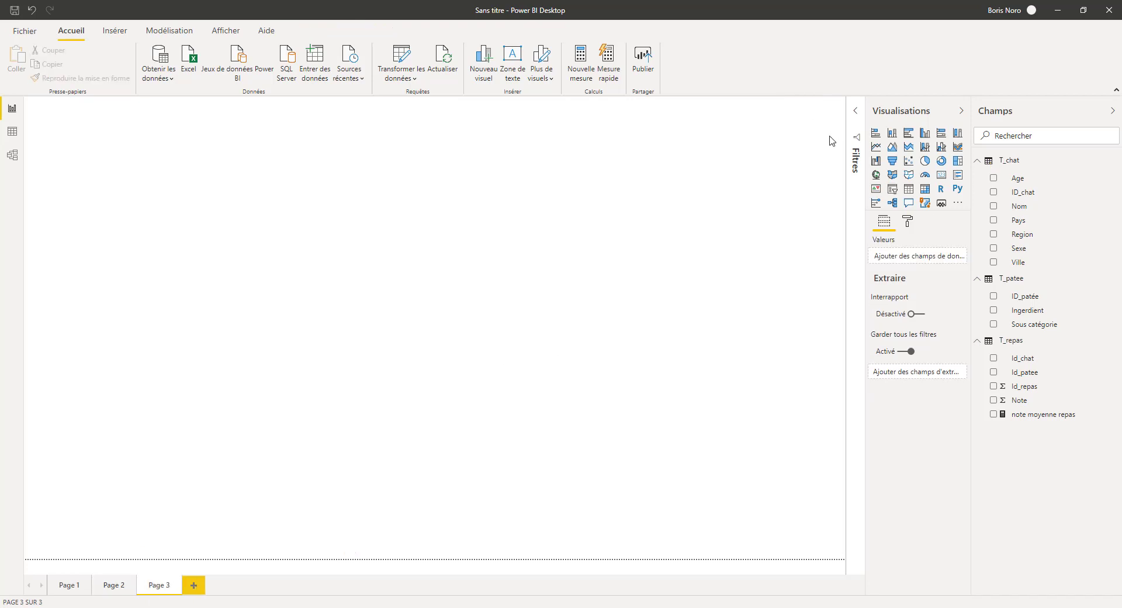
{"action": "left_click", "coordinate": [876, 146]}
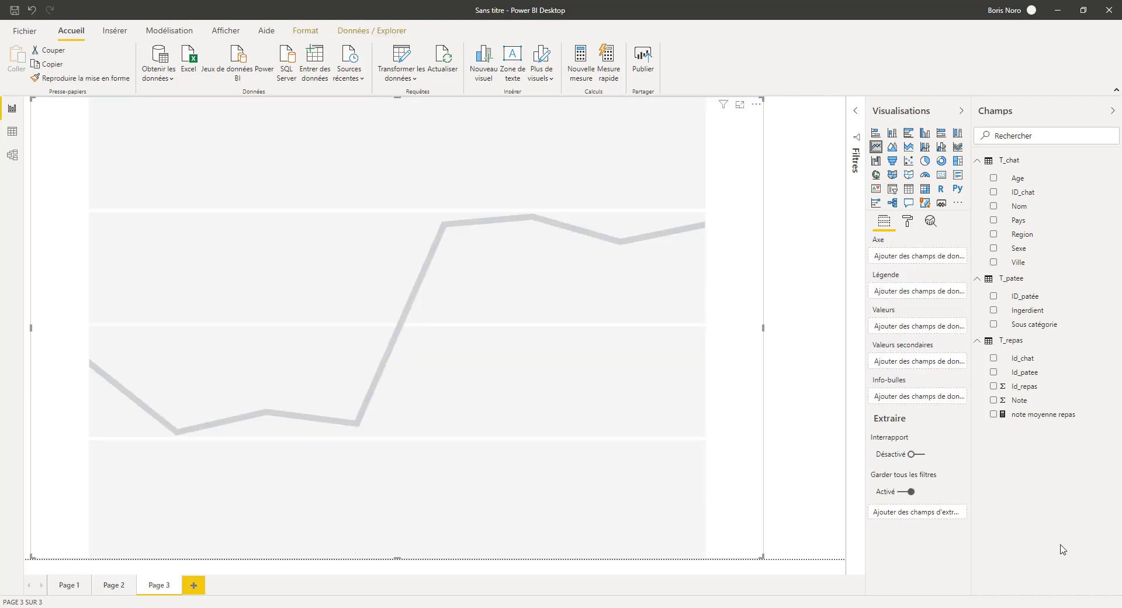
{"action": "left_click", "coordinate": [993, 178]}
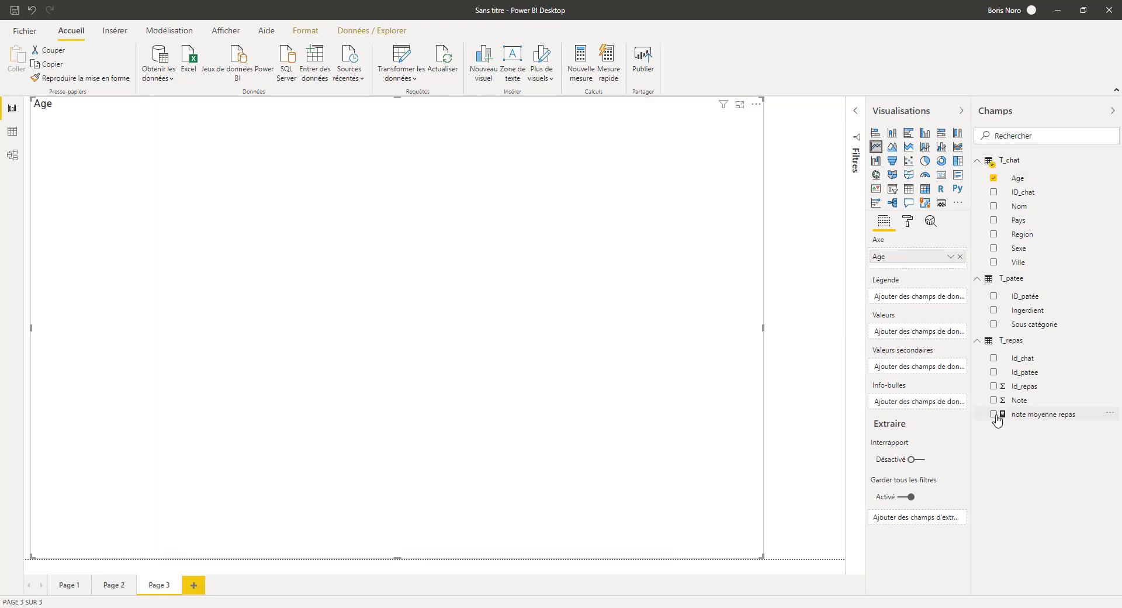
{"action": "left_click", "coordinate": [993, 415]}
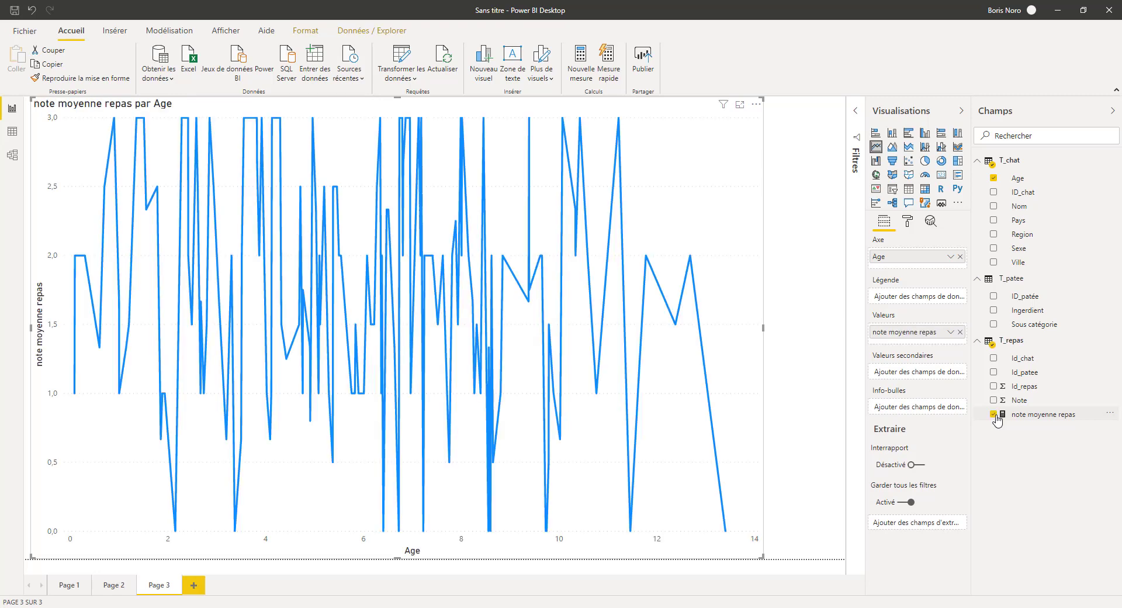
{"action": "left_click", "coordinate": [993, 325]}
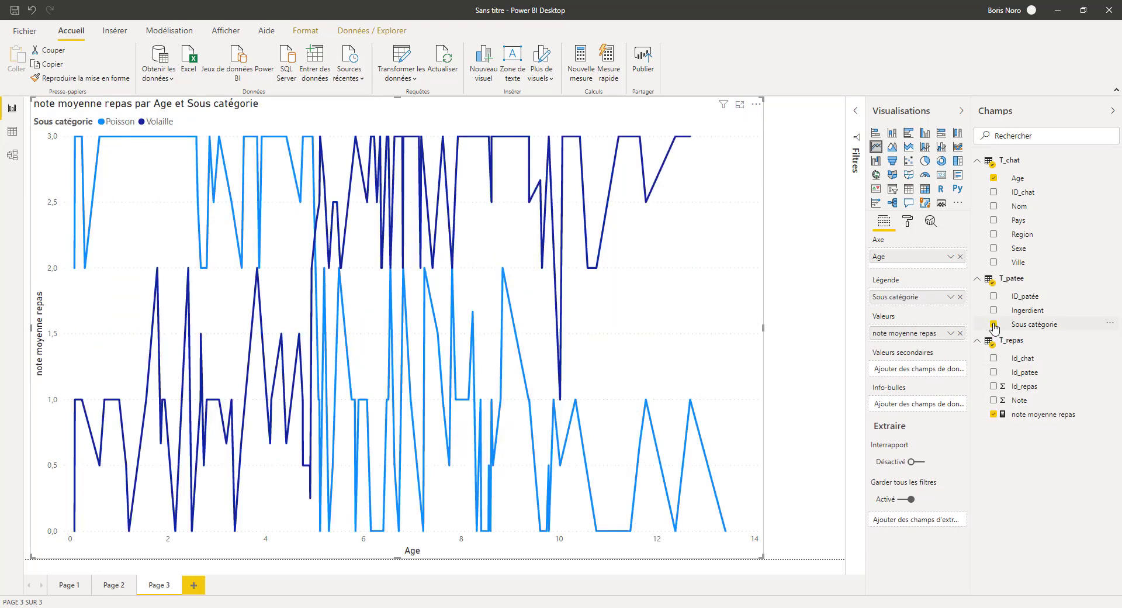
- Set the Volaille line to the orange theme colour and examine the line chart in focus mode around age 5
{"action": "left_click", "coordinate": [908, 222]}
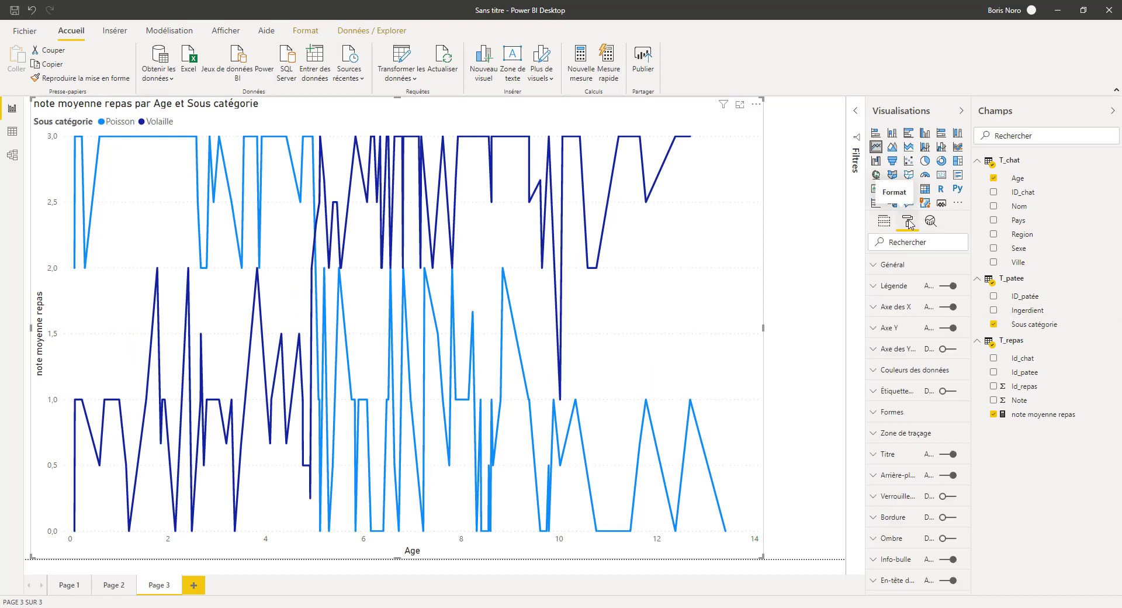
{"action": "left_click", "coordinate": [875, 371]}
{"action": "left_click", "coordinate": [893, 444]}
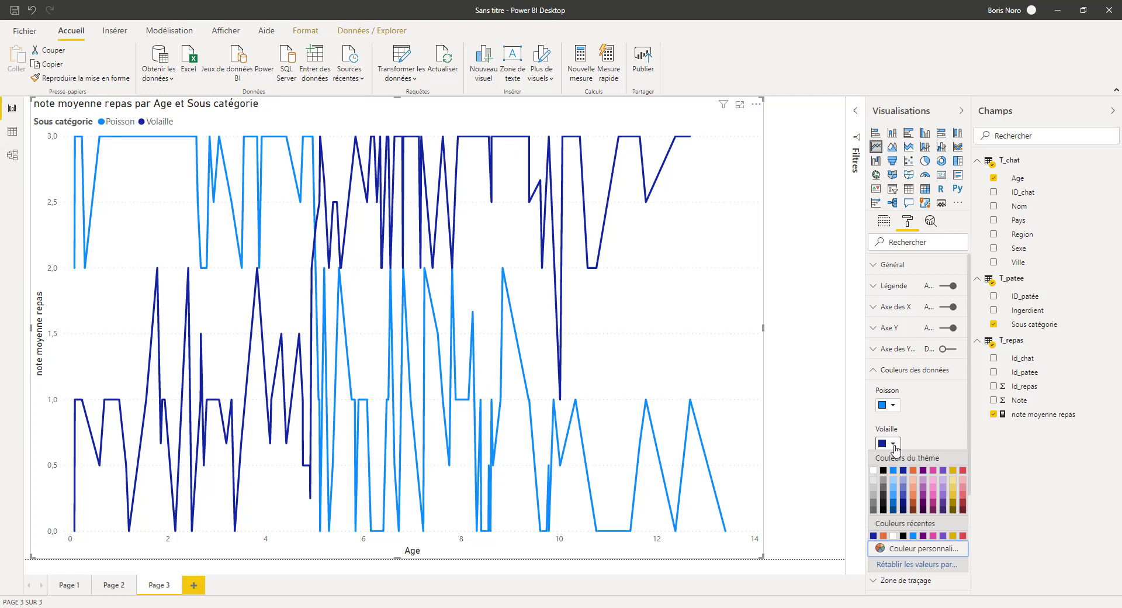
{"action": "left_click", "coordinate": [917, 475]}
{"action": "left_click", "coordinate": [740, 105]}
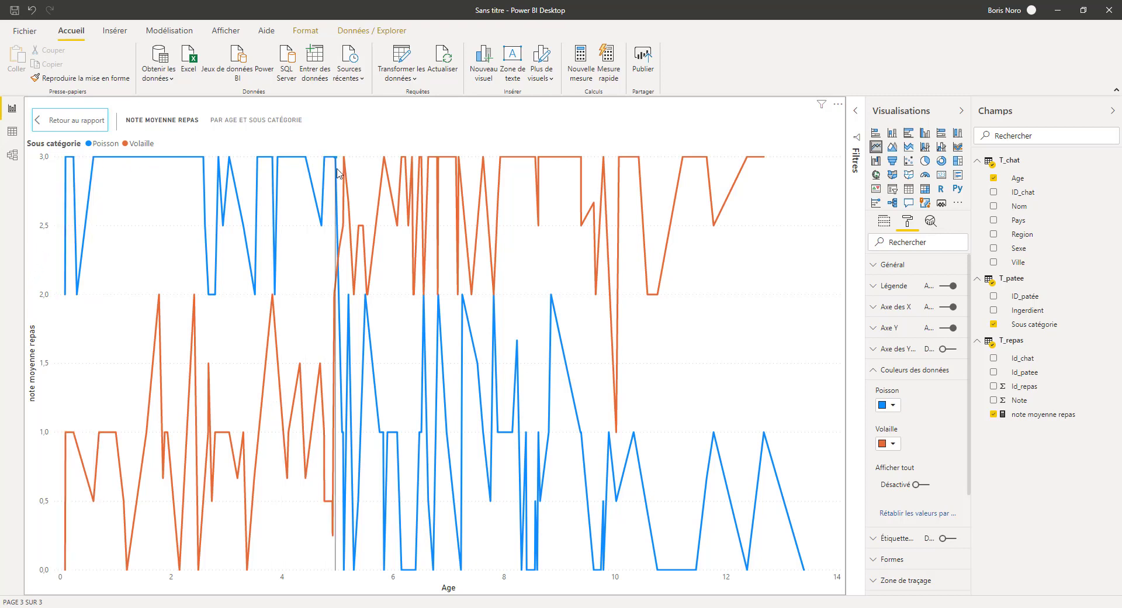
{"action": "mouse_move", "coordinate": [340, 173]}
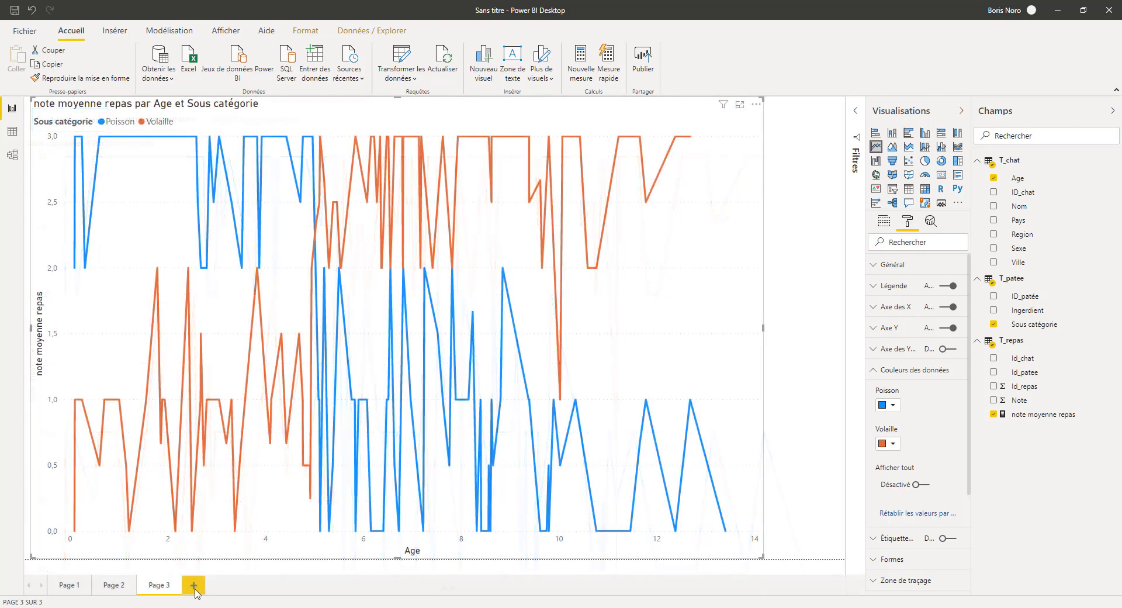
- Add a fourth report page and create the T_chat calculated column catégorie age = IF(T_chat[Age]<5,"jeune","adulte")
{"action": "left_click", "coordinate": [193, 585]}
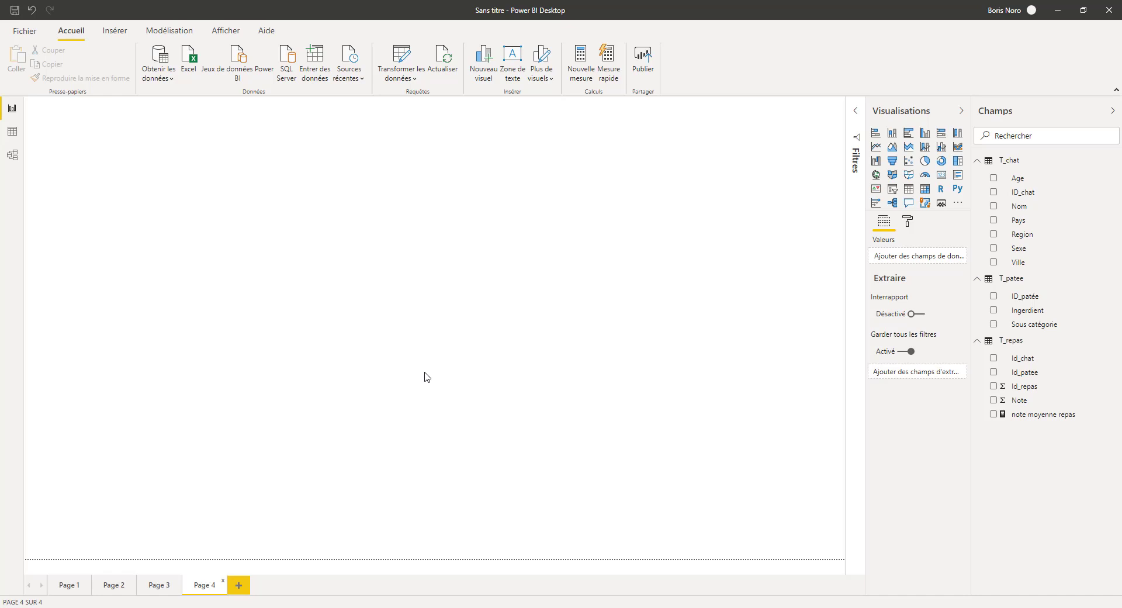
{"action": "left_click", "coordinate": [12, 131]}
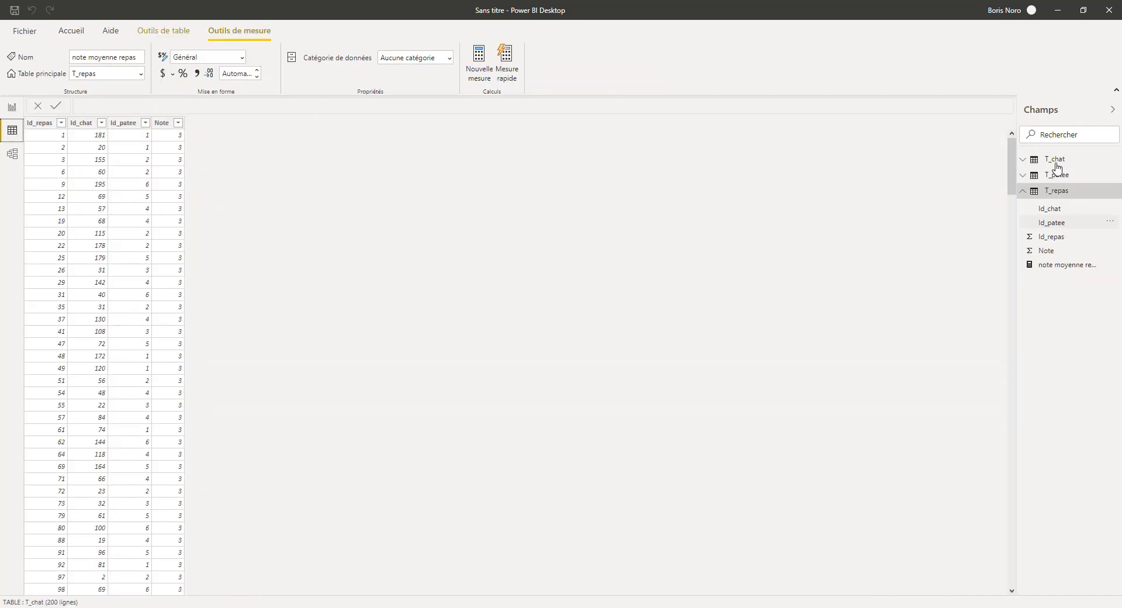
{"action": "left_click", "coordinate": [1056, 164]}
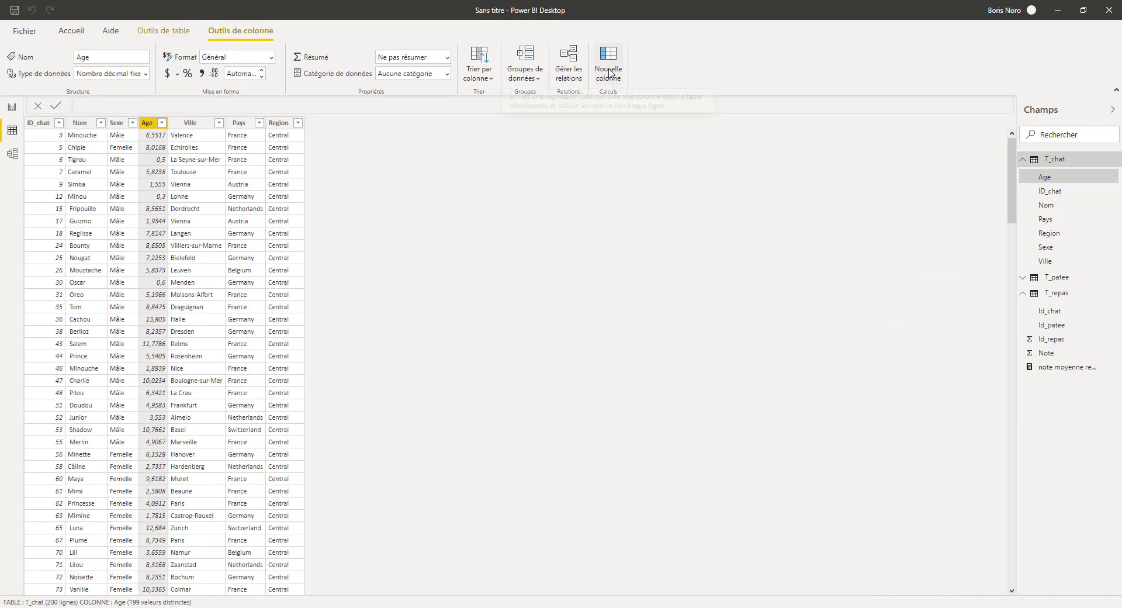
{"action": "left_click", "coordinate": [609, 71]}
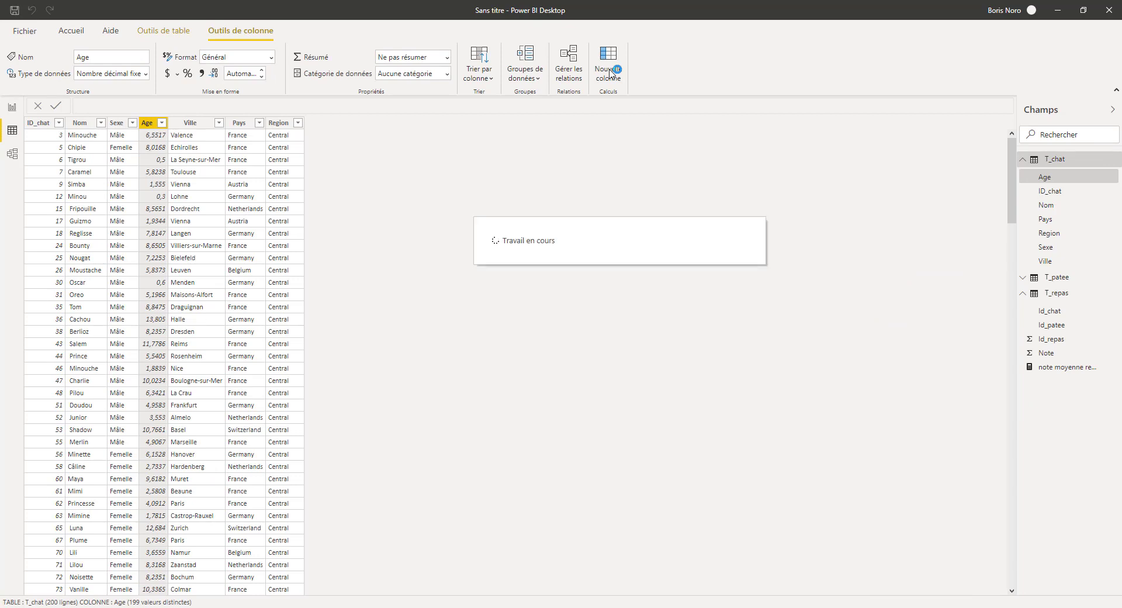
{"action": "type", "text": "catégorie age"}
{"action": "left_click", "coordinate": [157, 104]}
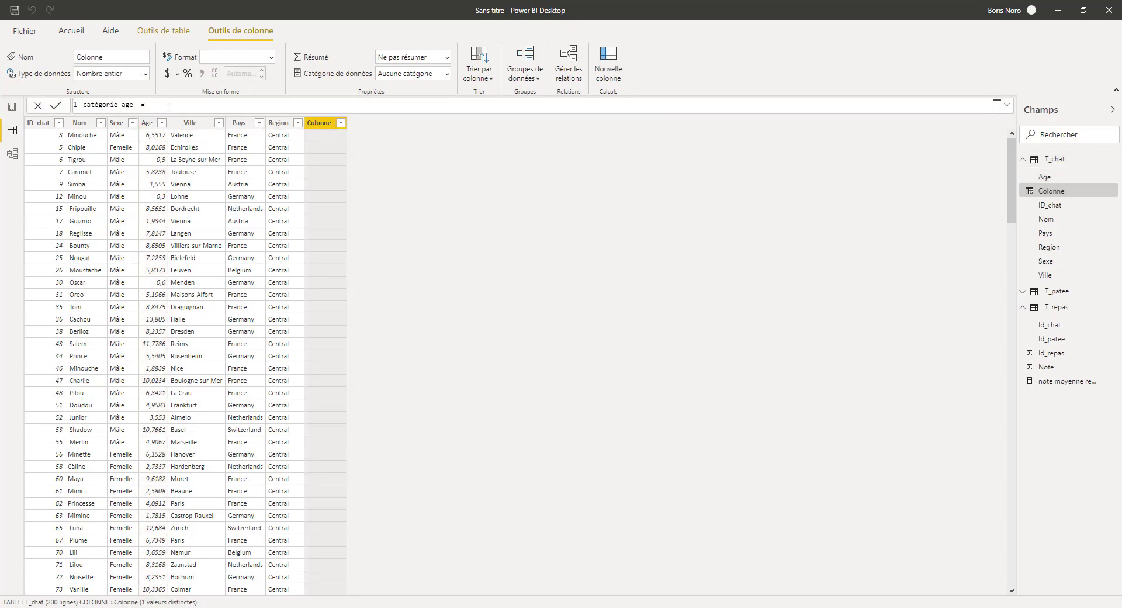
{"action": "type", "text": "IF(T_chat[Age]<"}
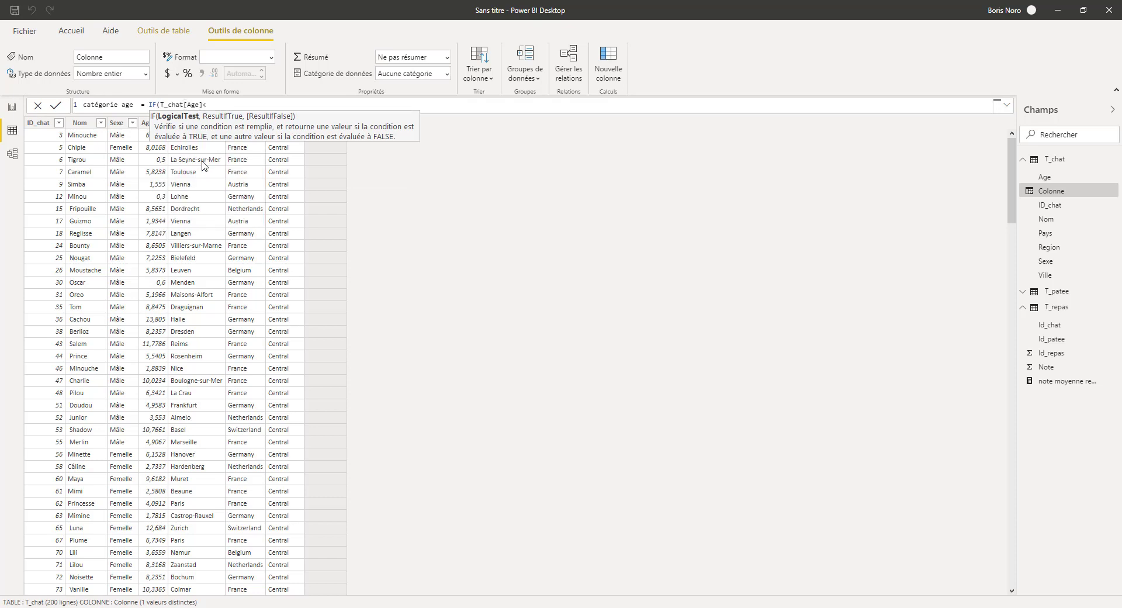
{"action": "type", "text": "5,"}
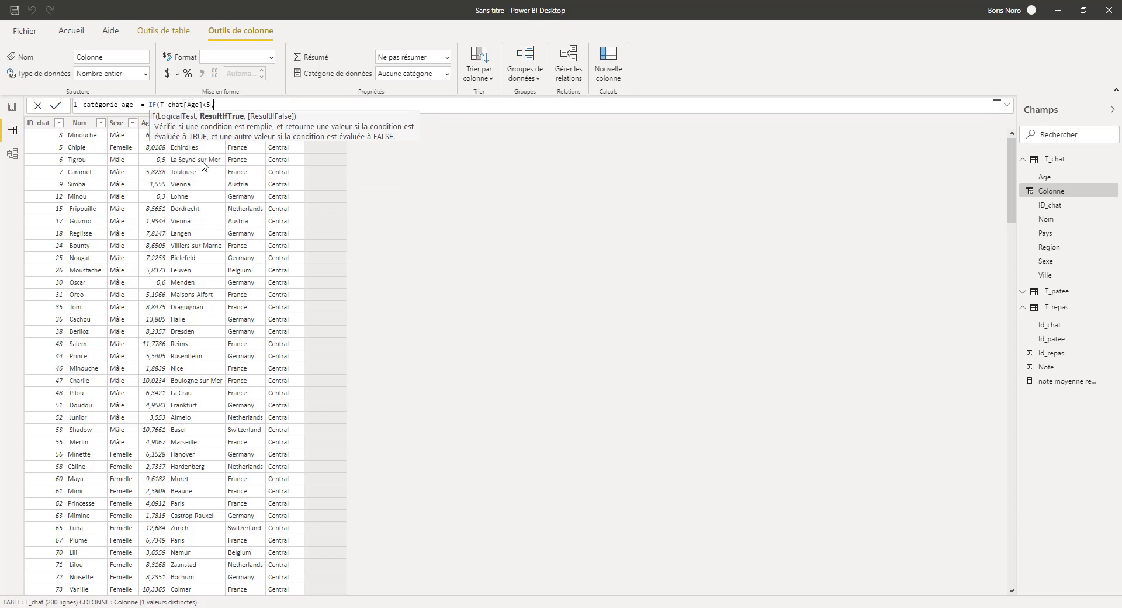
{"action": "type", "text": "\"jeune\","}
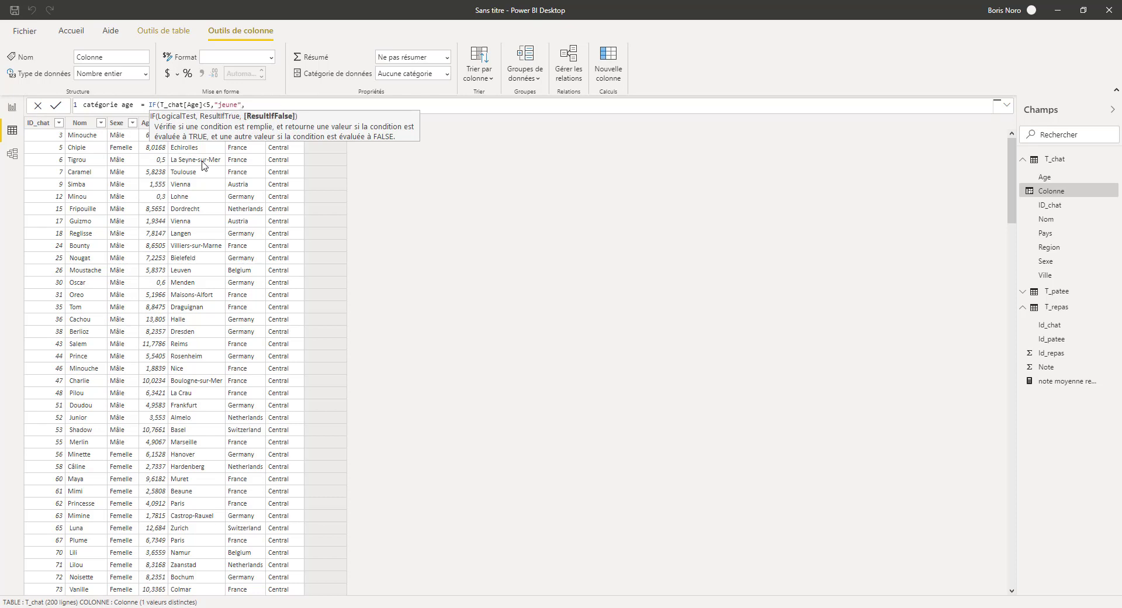
{"action": "type", "text": "\"adulte\")"}
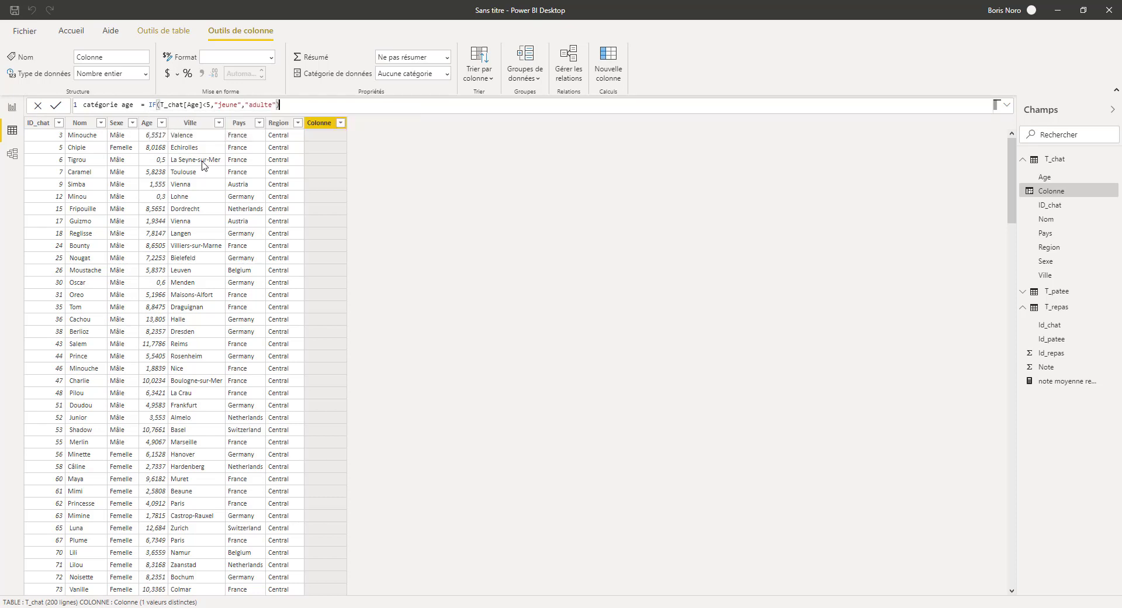
{"action": "key", "text": "Return"}
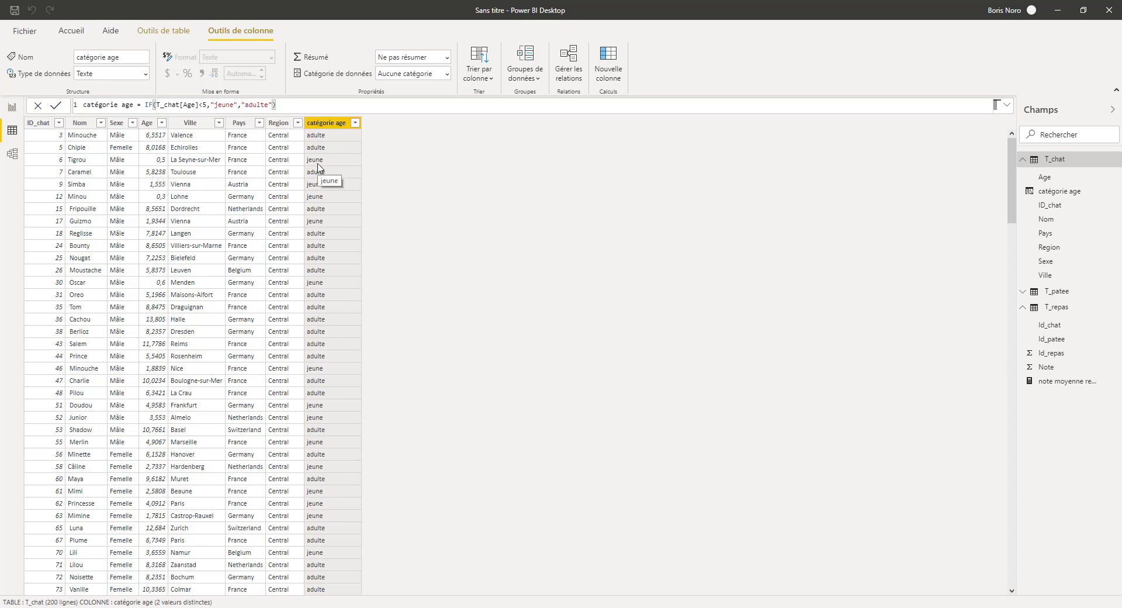
- Place a clustered bar chart on Page 4 showing note moyenne repas by Sous catégorie, with catégorie age as the legend
{"action": "left_click", "coordinate": [11, 108]}
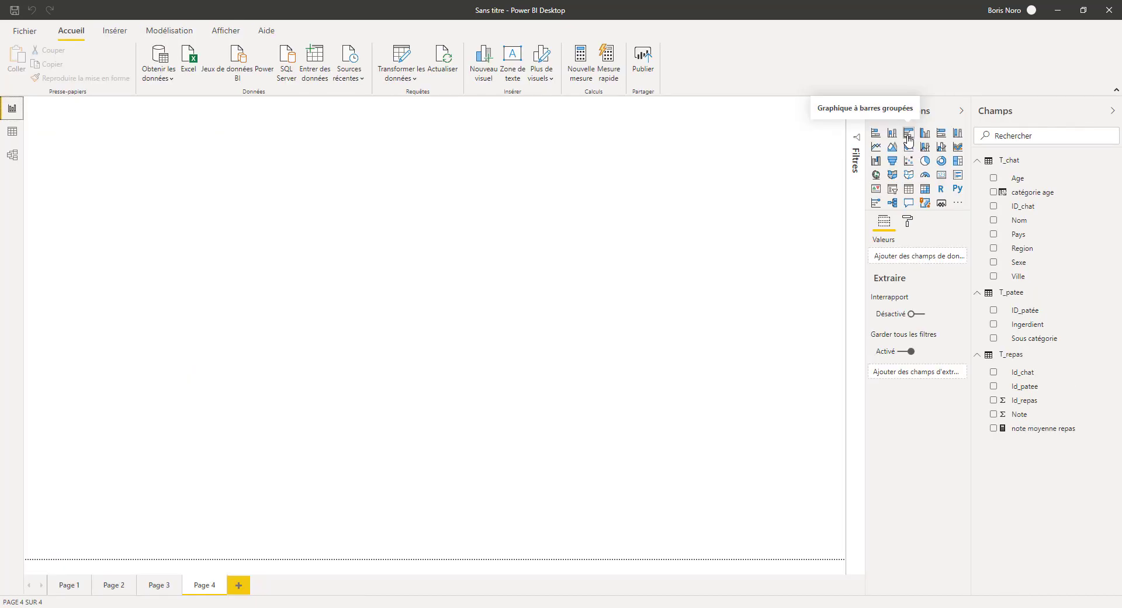
{"action": "left_click", "coordinate": [908, 134]}
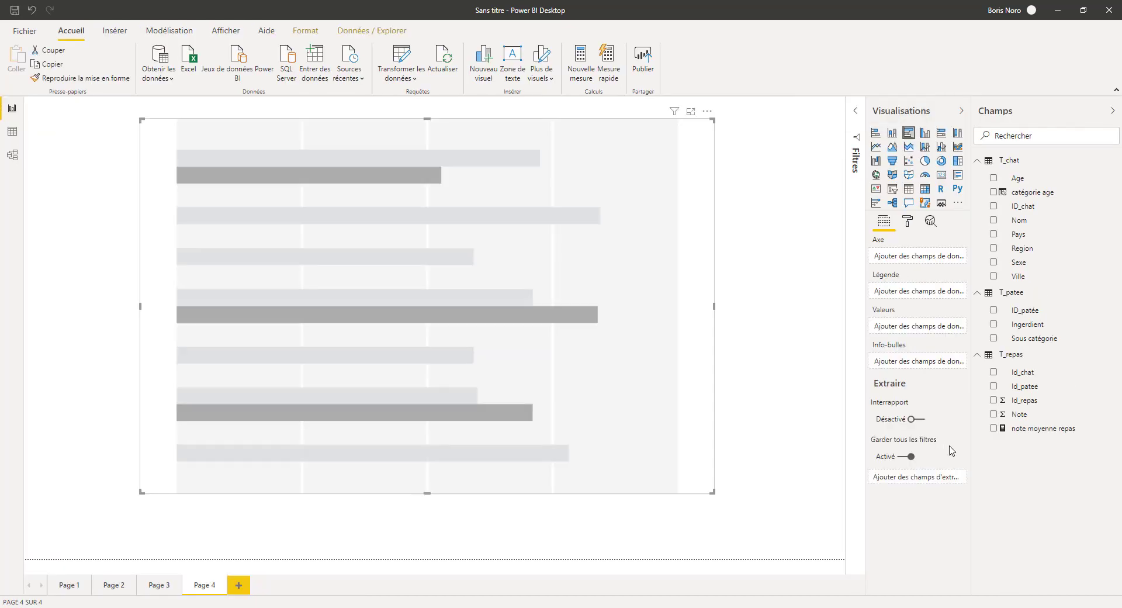
{"action": "left_click", "coordinate": [993, 339]}
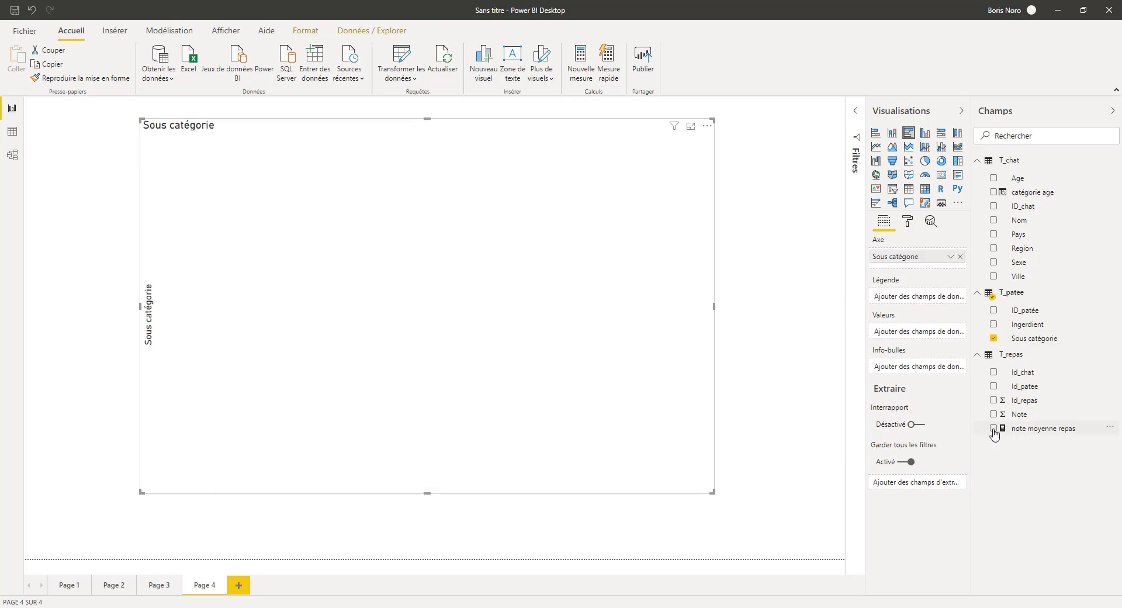
{"action": "left_click", "coordinate": [993, 429]}
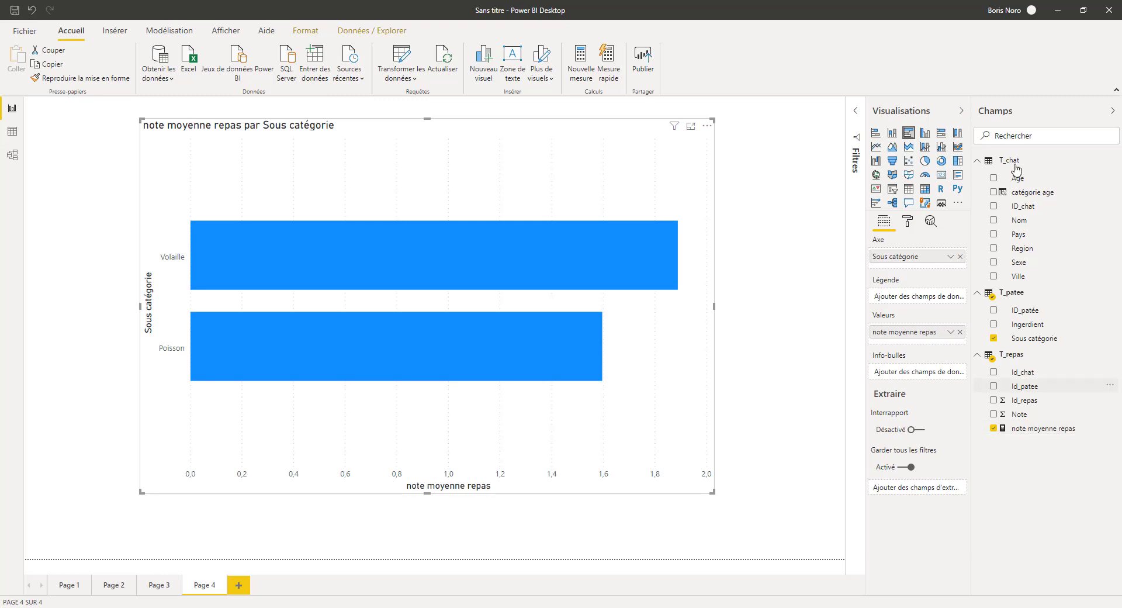
{"action": "left_click", "coordinate": [993, 192]}
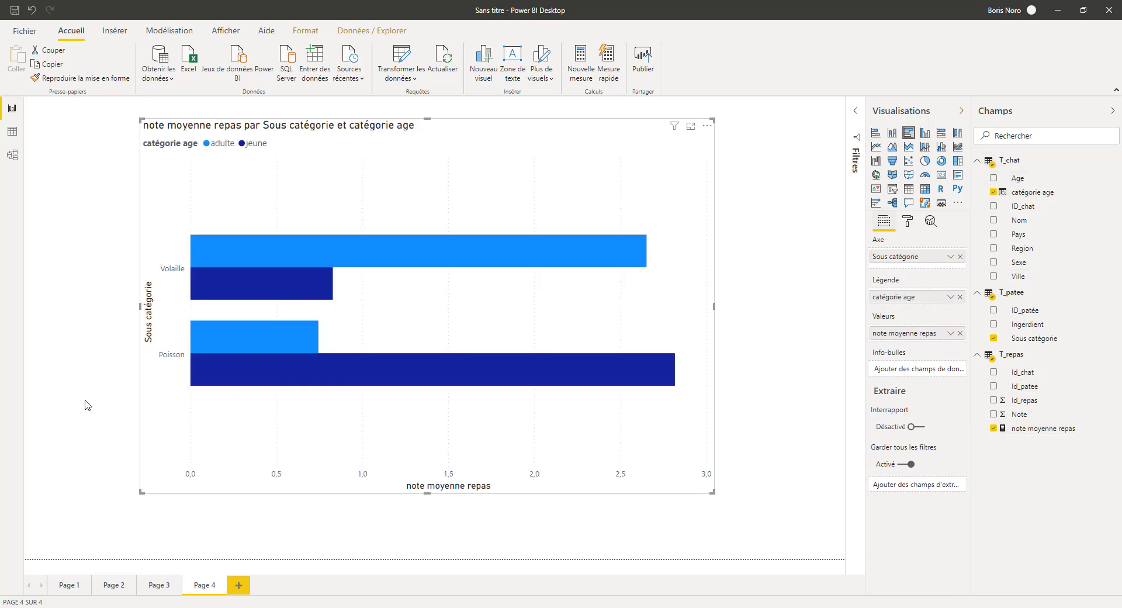
- Highlight individual Volaille and Poisson bars to compare the age categories, and add a fifth report page
{"action": "left_click", "coordinate": [223, 287]}
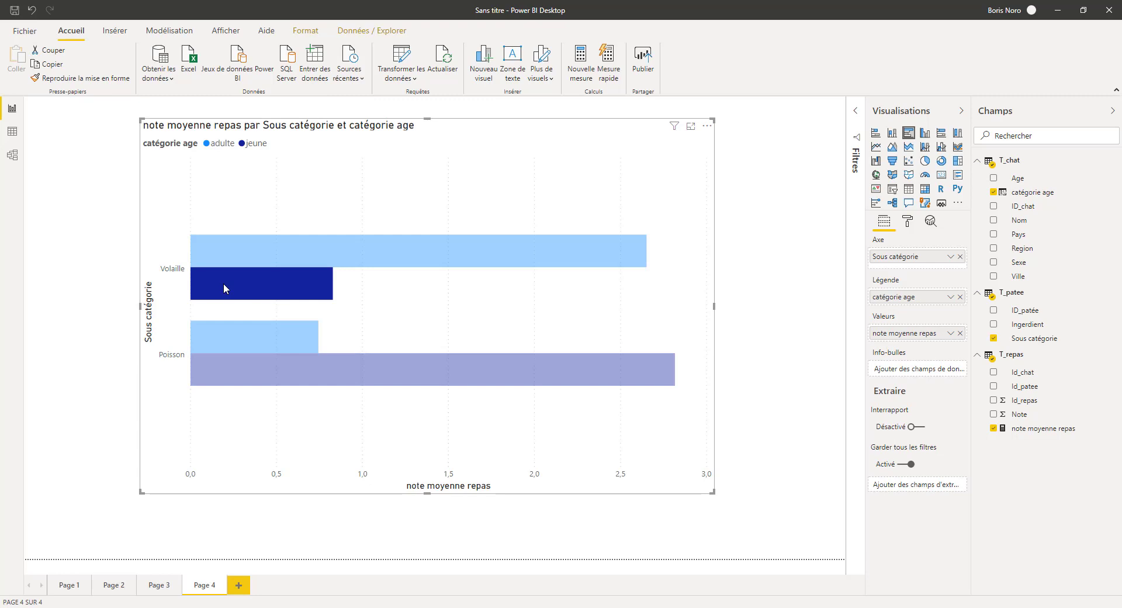
{"action": "left_click", "coordinate": [260, 382]}
{"action": "left_click", "coordinate": [261, 382]}
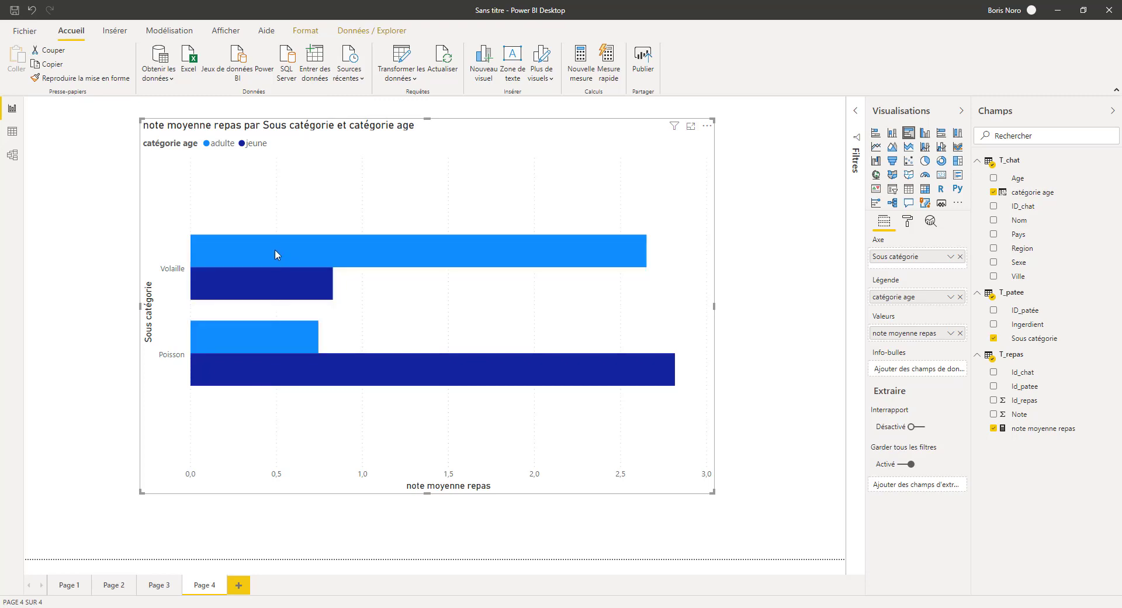
{"action": "left_click", "coordinate": [275, 248]}
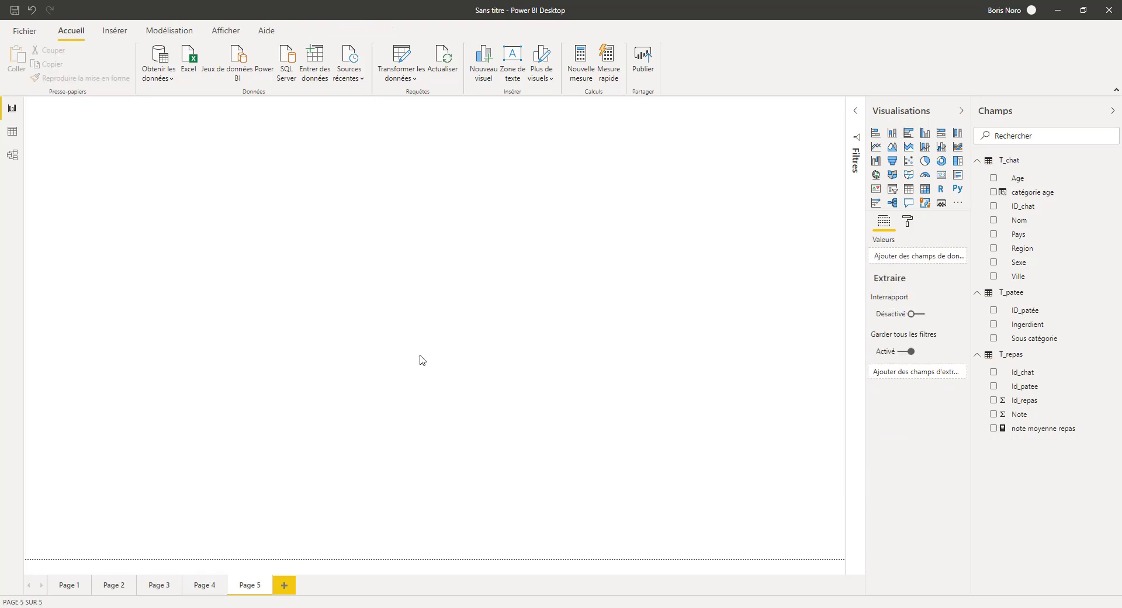
- Place a decomposition tree on Page 5 that analyses note moyenne repas, explained by Sous catégorie and catégorie age
{"action": "left_click", "coordinate": [892, 204]}
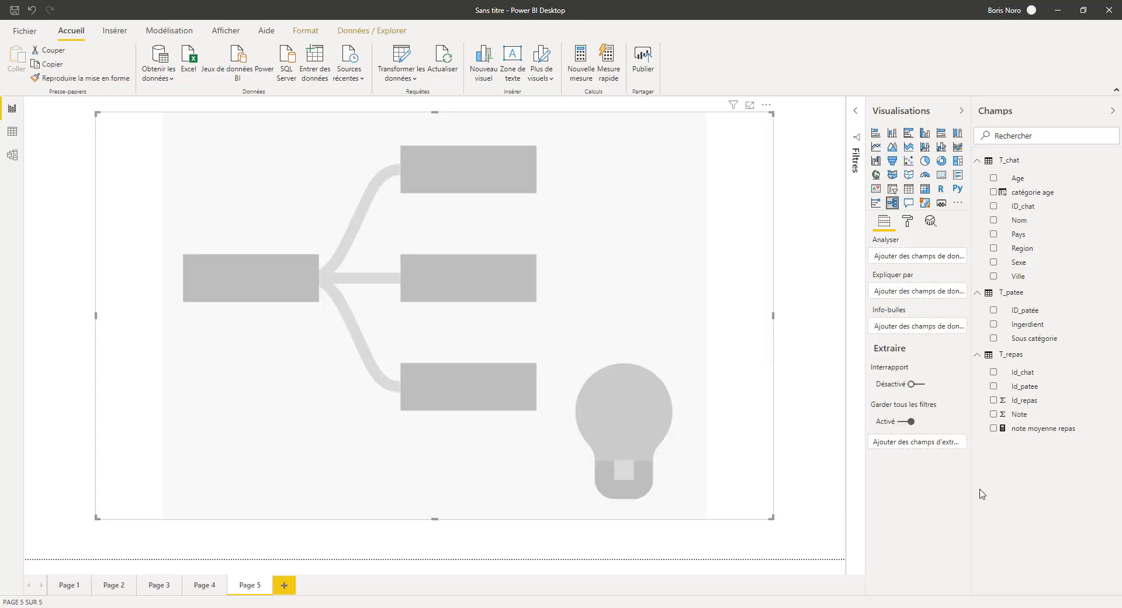
{"action": "left_click", "coordinate": [993, 428]}
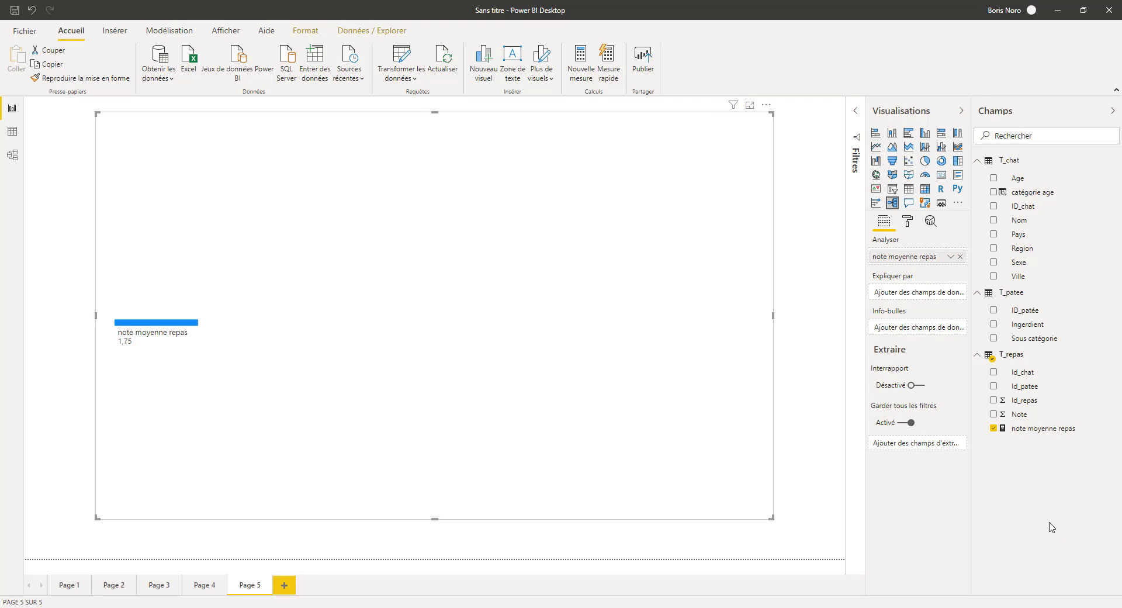
{"action": "left_click", "coordinate": [993, 339]}
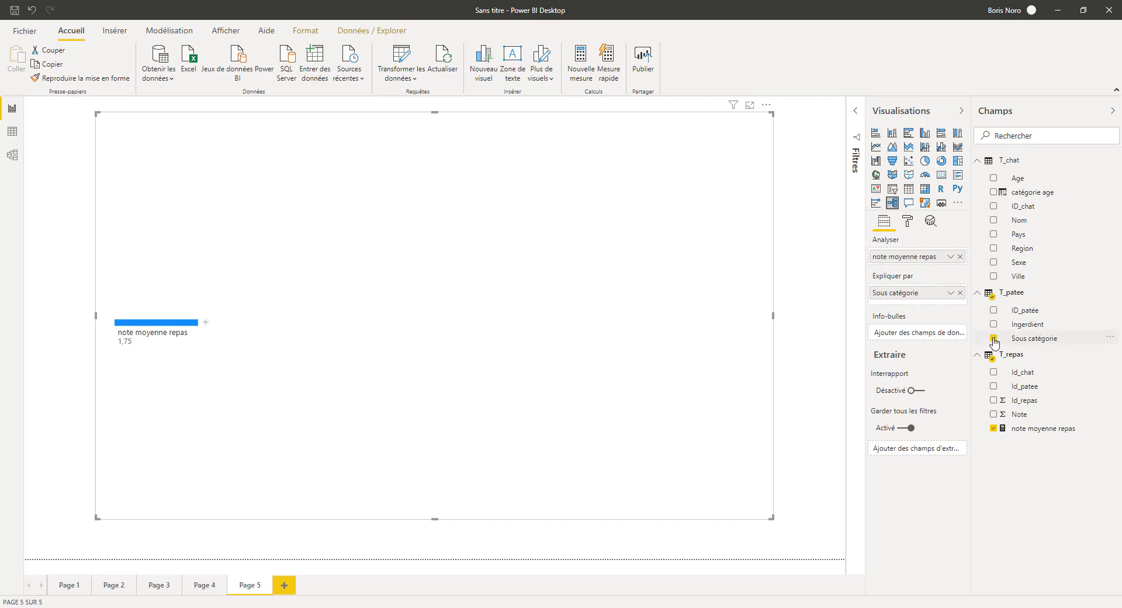
{"action": "left_click", "coordinate": [993, 193]}
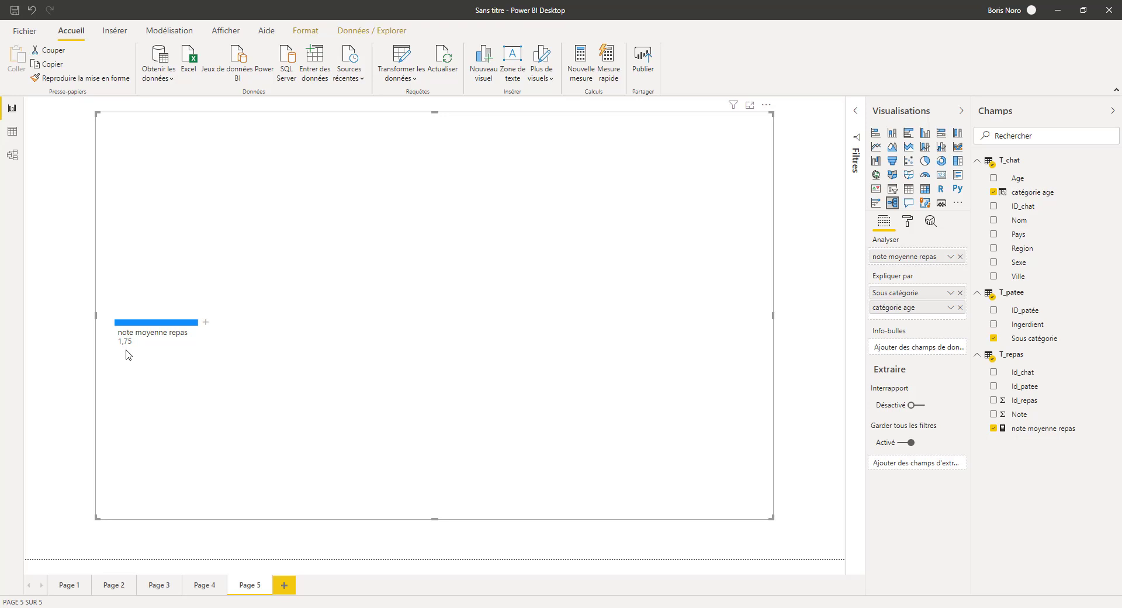
- Split the tree's note moyenne repas node by Valeur élevée and compare the split with the bar chart on Page 1
{"action": "left_click", "coordinate": [206, 323]}
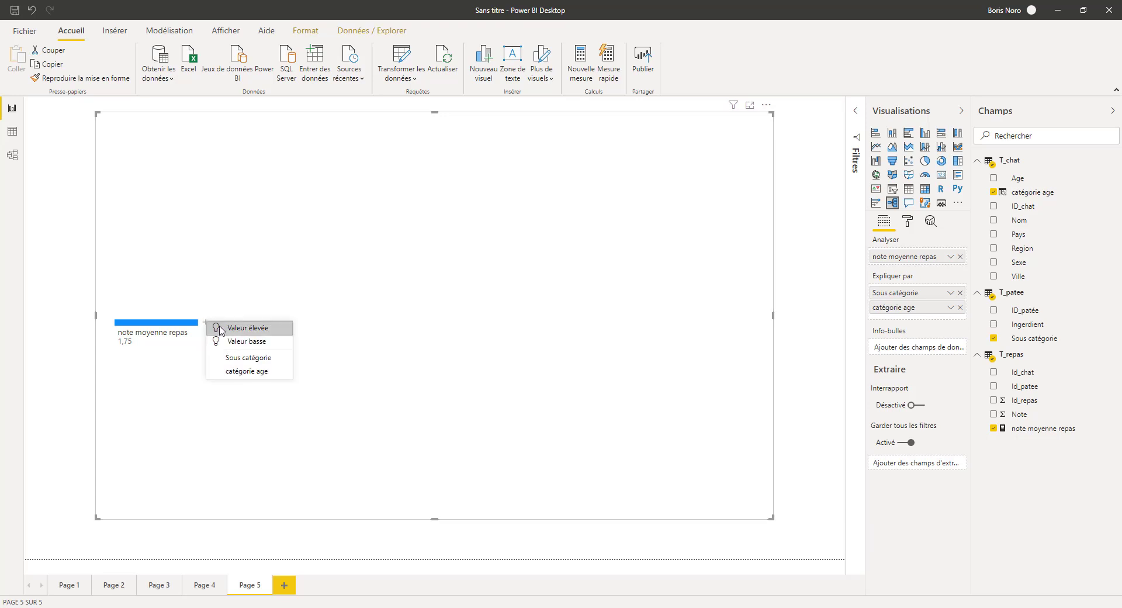
{"action": "left_click", "coordinate": [222, 327]}
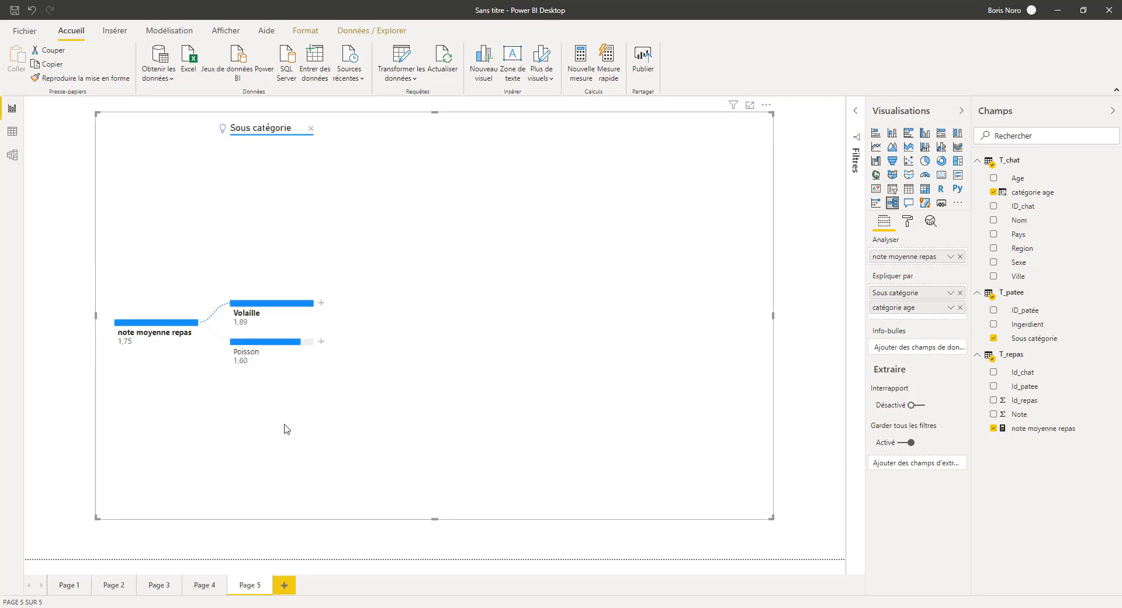
{"action": "left_click", "coordinate": [70, 584]}
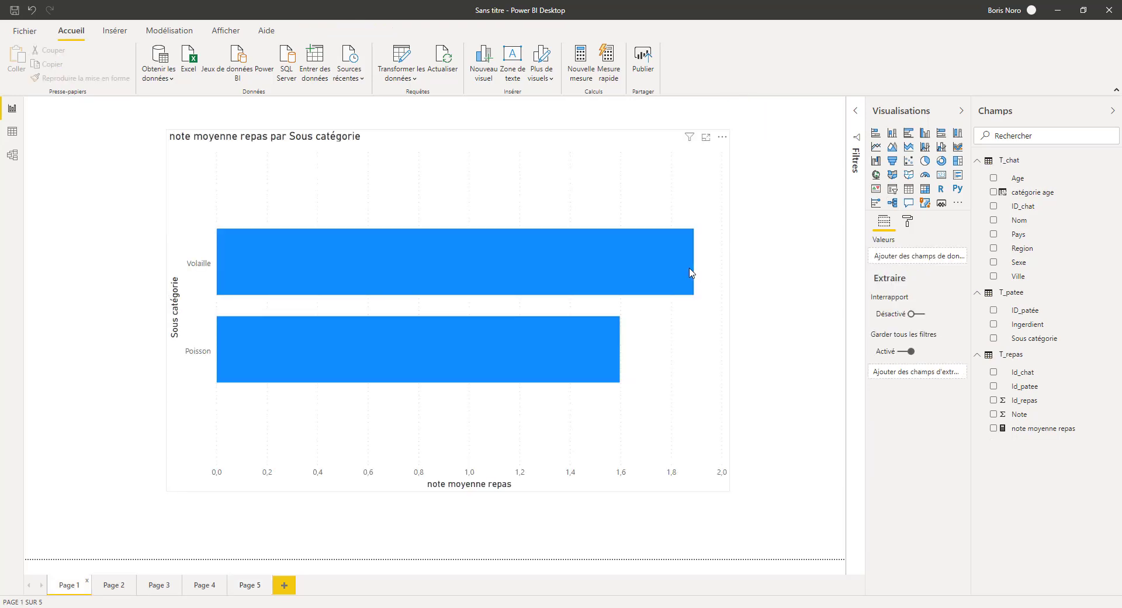
{"action": "left_click", "coordinate": [250, 586]}
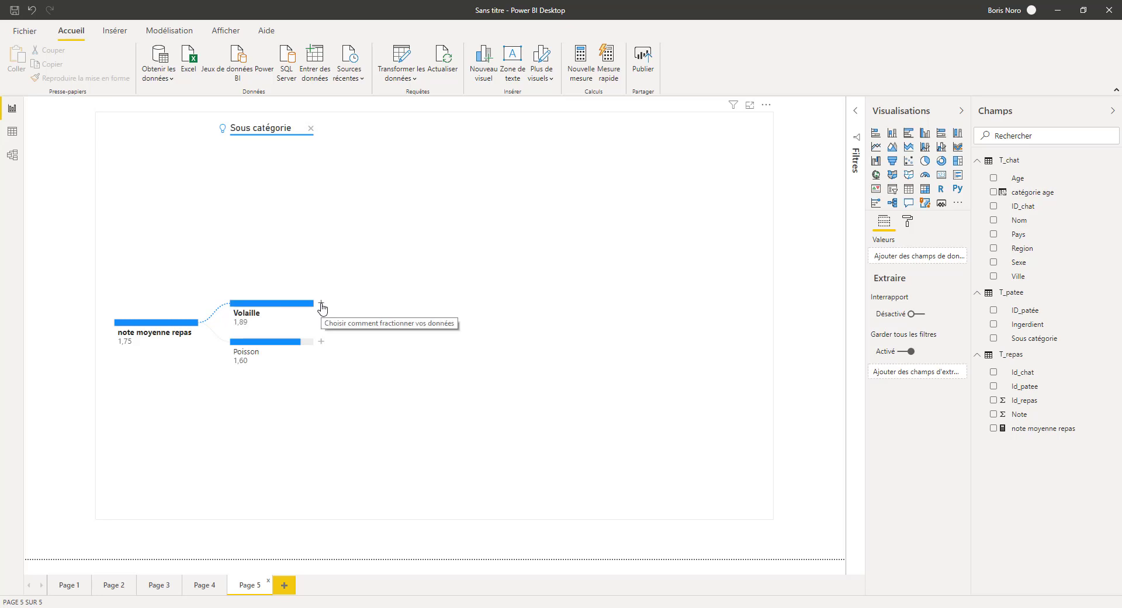
- Split the tree's Volaille node by Valeur élevée, examine its age categories, and switch the expanded branch to Poisson
{"action": "left_click", "coordinate": [321, 304]}
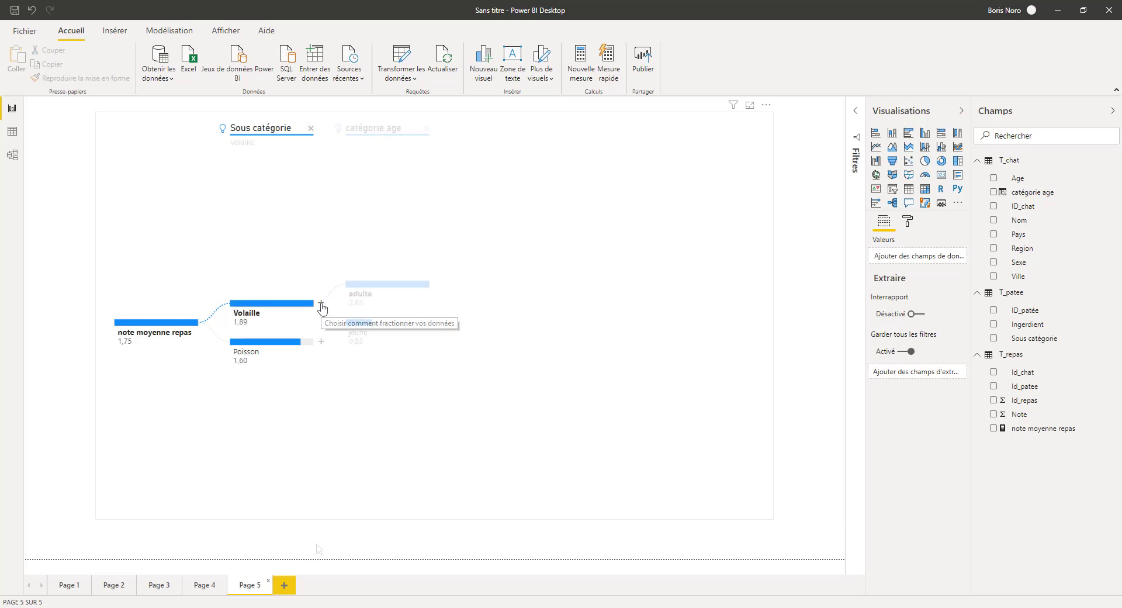
{"action": "left_click", "coordinate": [357, 313]}
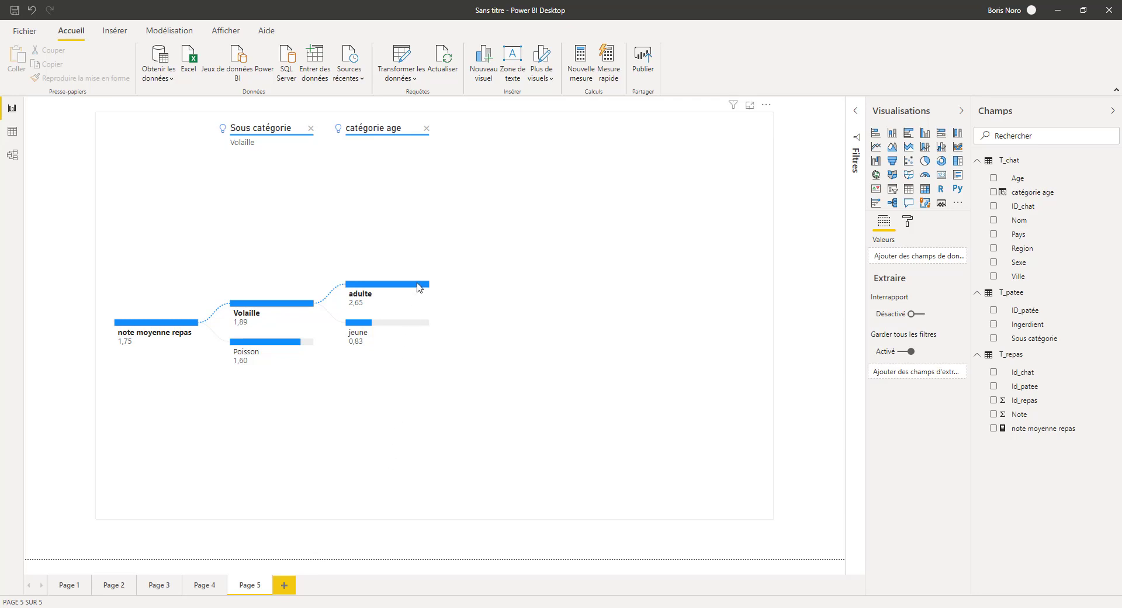
{"action": "mouse_move", "coordinate": [418, 286]}
{"action": "mouse_move", "coordinate": [381, 346]}
{"action": "left_click", "coordinate": [269, 345]}
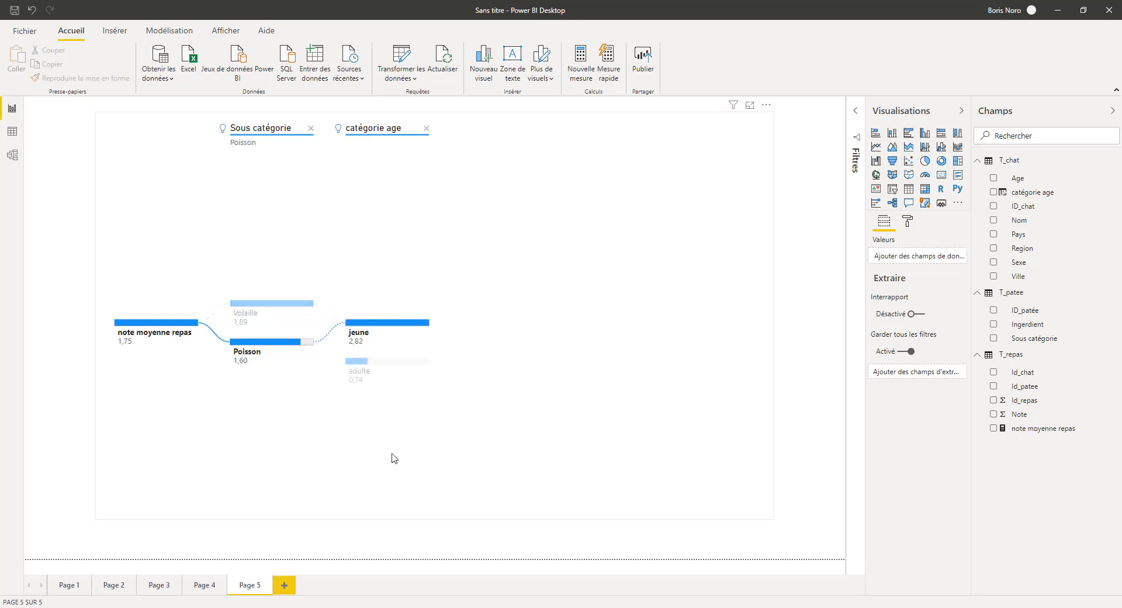